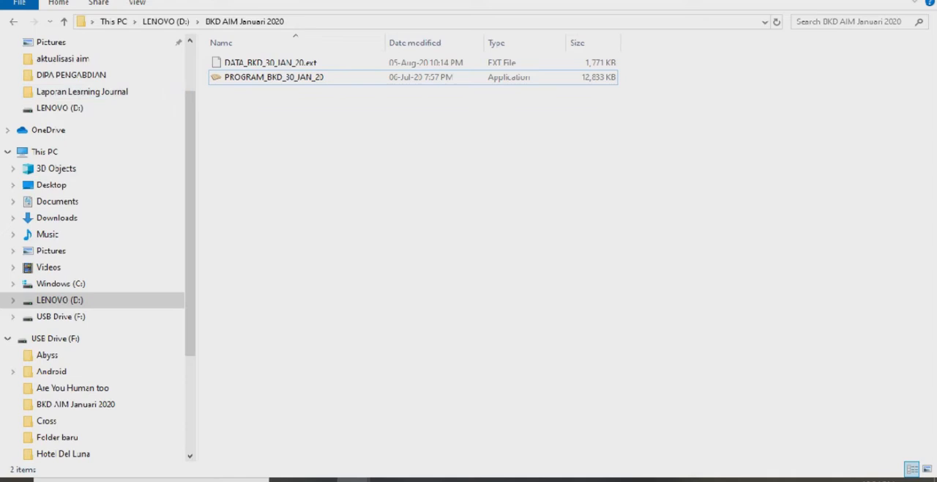
Open the BKD AIM Januari 2020 folder on drive D and try to launch PROGRAM_BKD_30_JAN_20
left_click(13, 22)
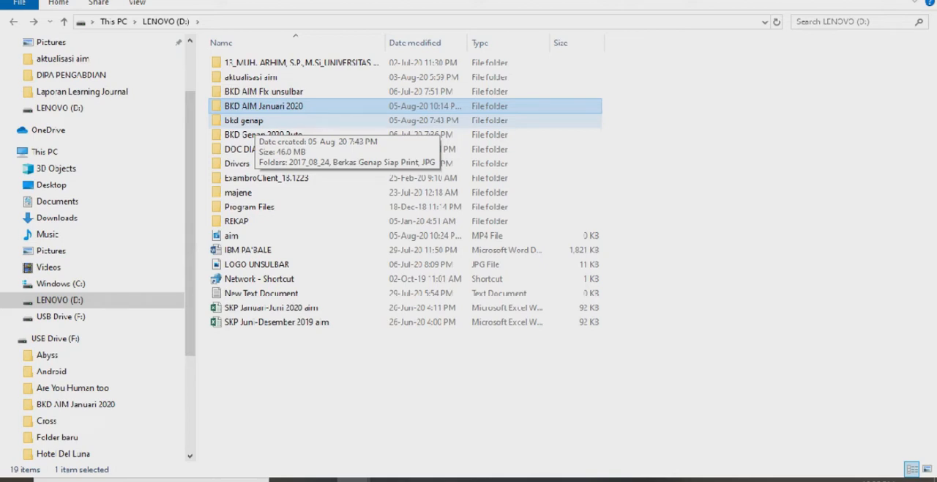
double_click(264, 105)
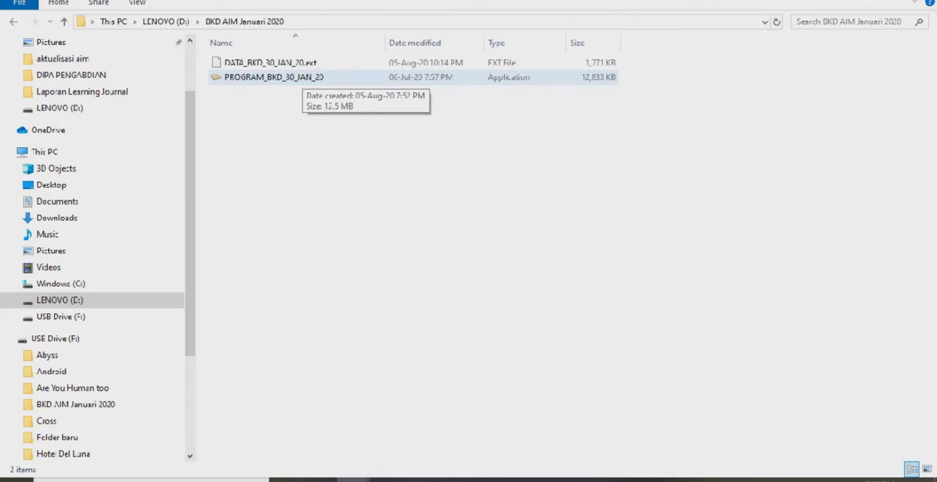
left_click(302, 76)
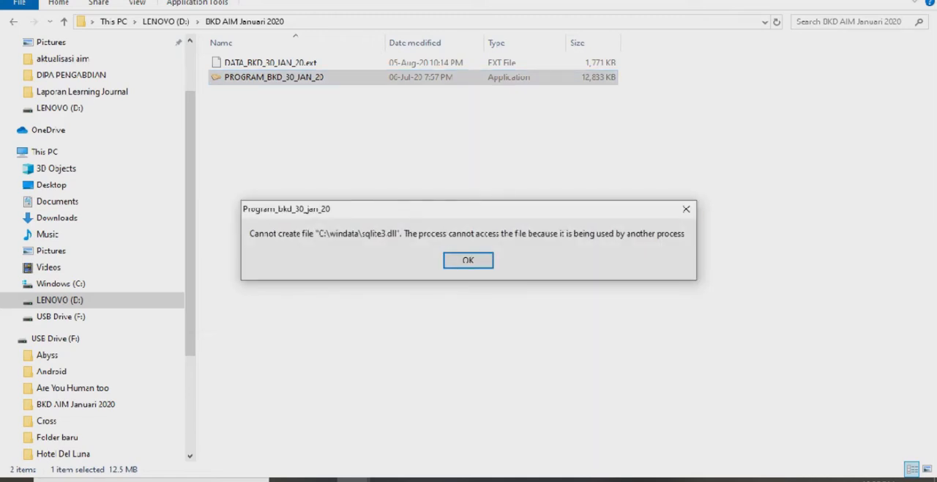
left_click(686, 208)
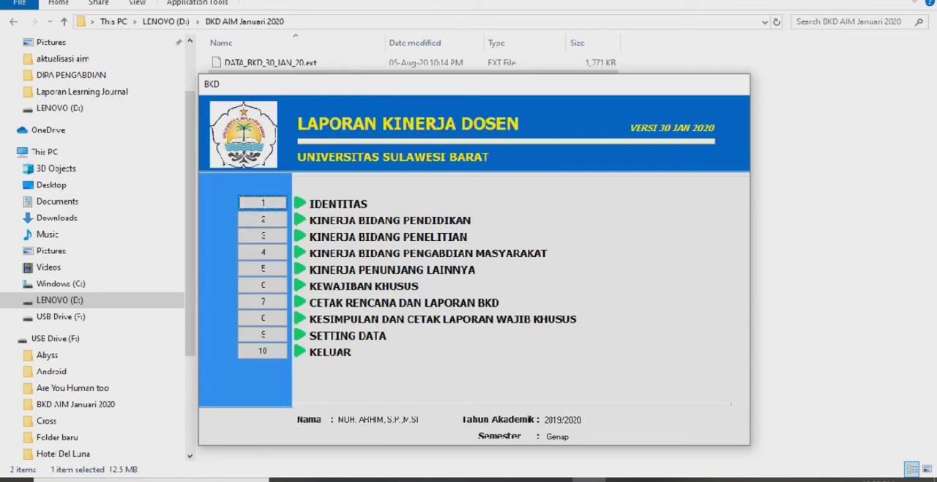
Exit the BKD session that is already running, and open the IDENTITAS form in the lecturer performance program
left_click(262, 351)
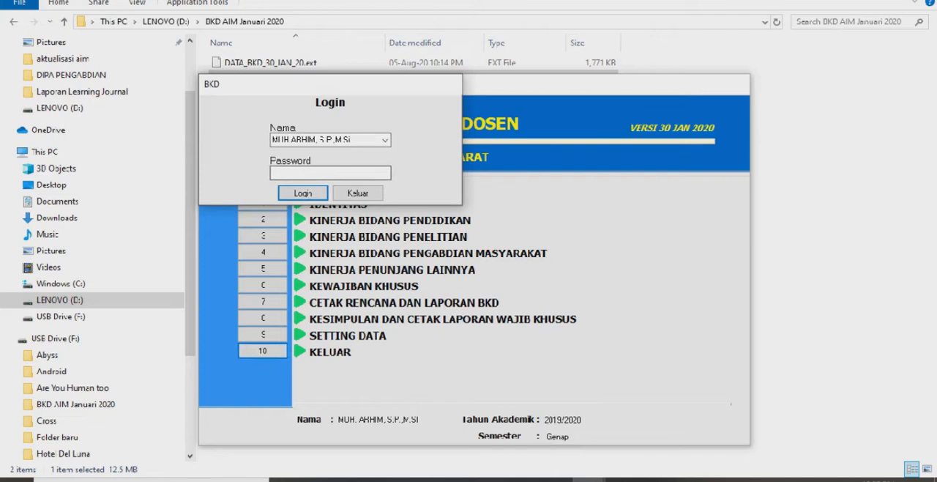
left_click(358, 194)
left_click(262, 203)
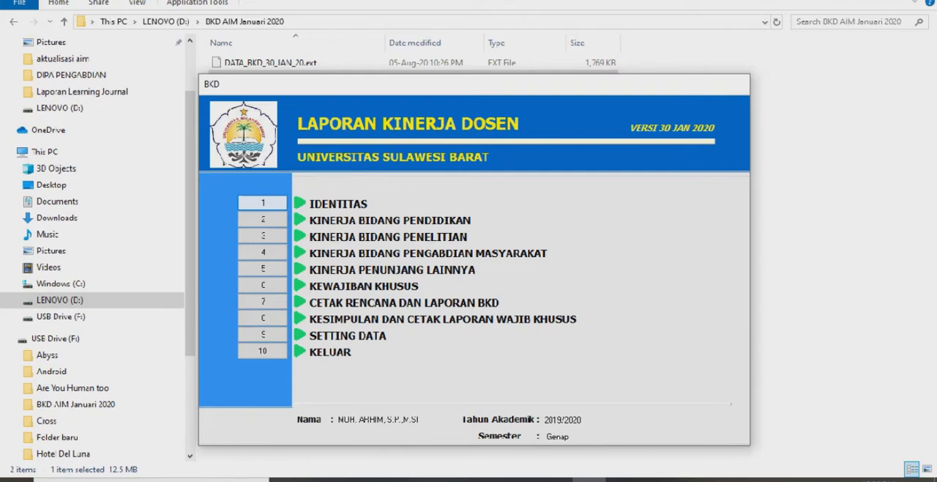
left_click(263, 203)
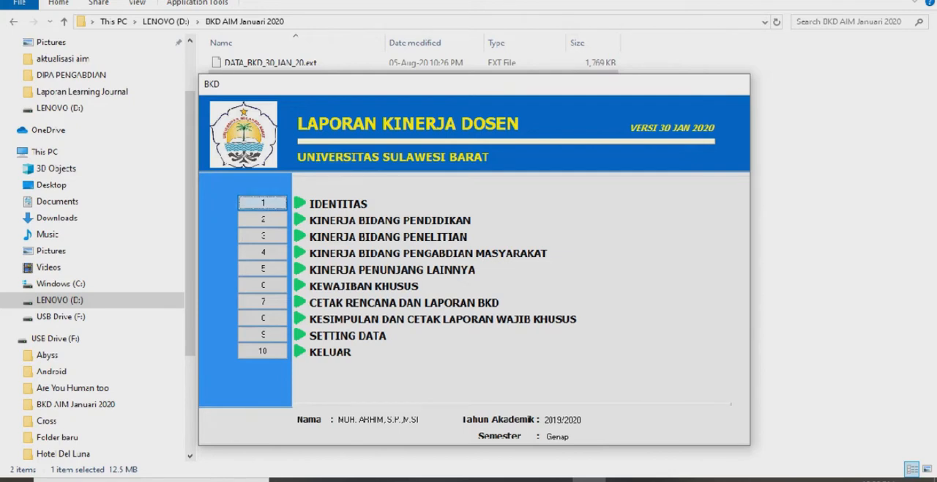
left_click(820, 242)
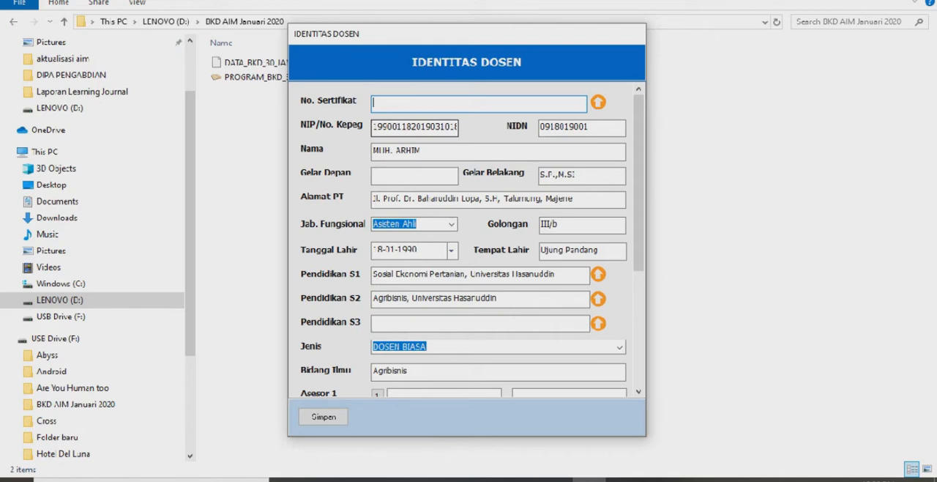
Check the name, degree, address, functional position and birth date fields, and set Jenis to DOSEN BIASA
left_click(423, 151)
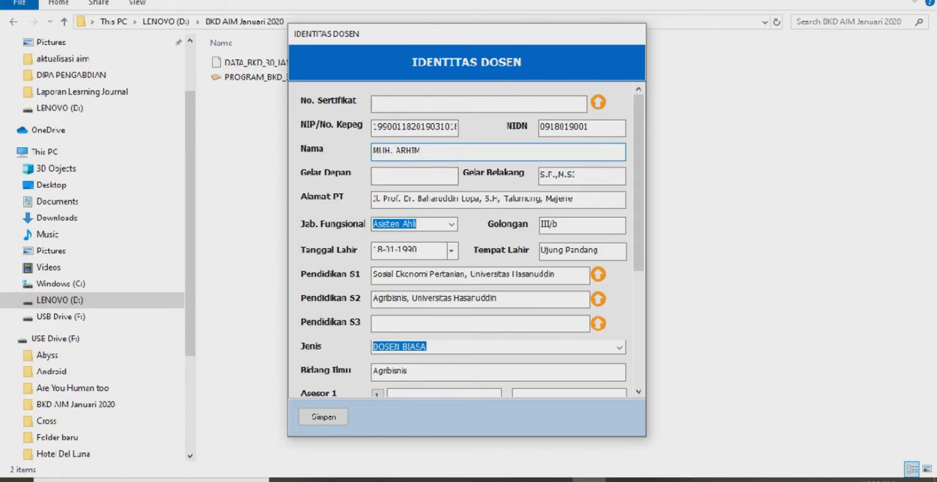
left_click(584, 176)
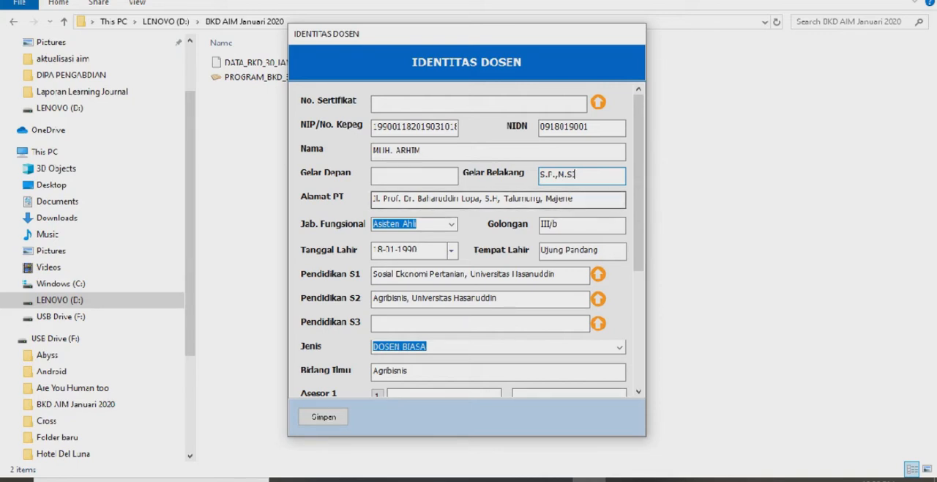
left_click(396, 198)
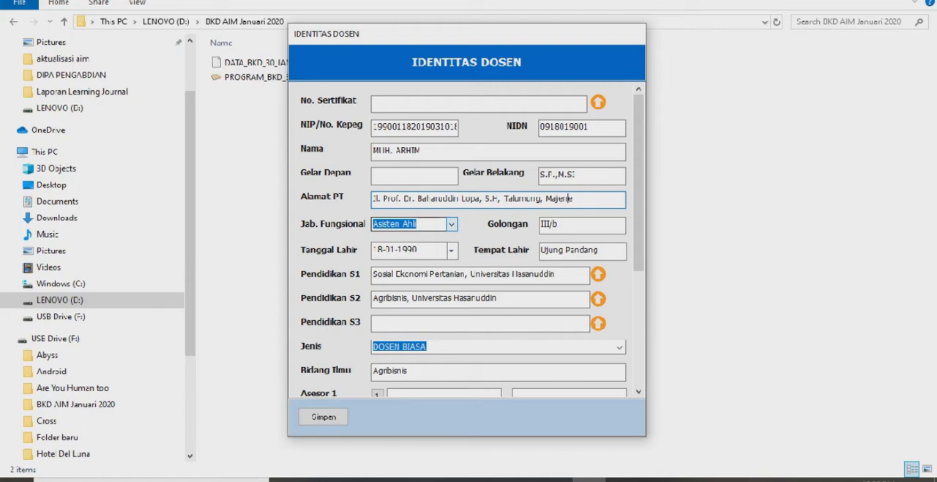
left_click(452, 225)
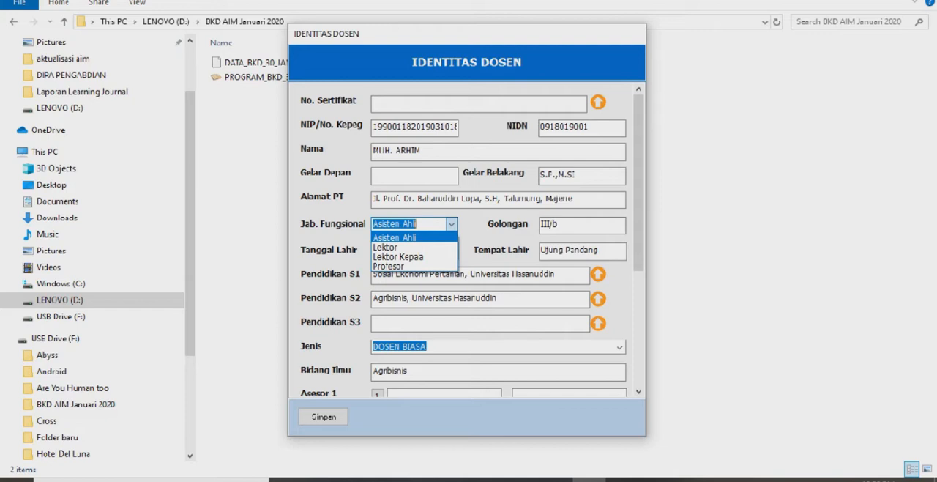
left_click(452, 224)
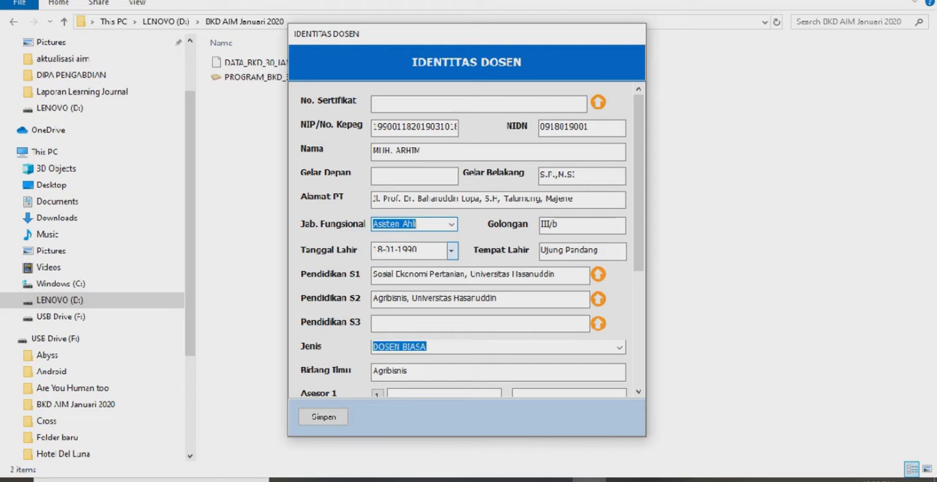
left_click(452, 249)
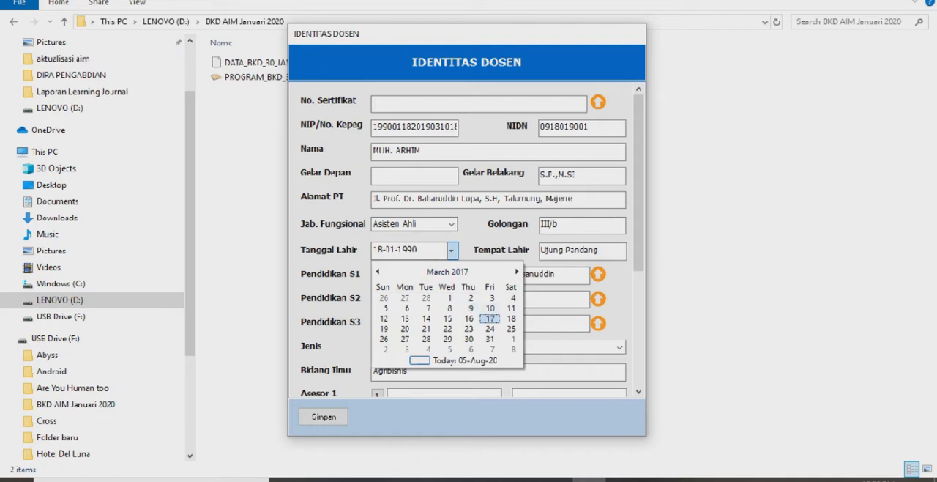
left_click(452, 250)
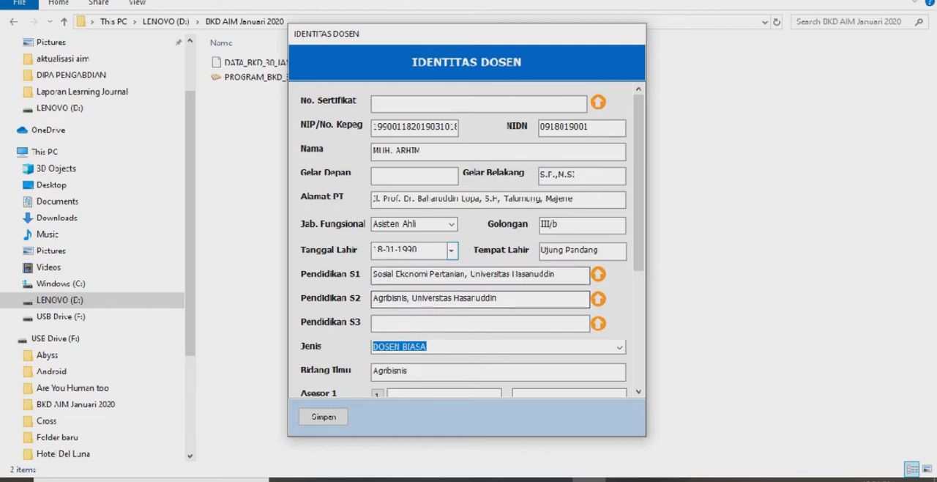
left_click(619, 347)
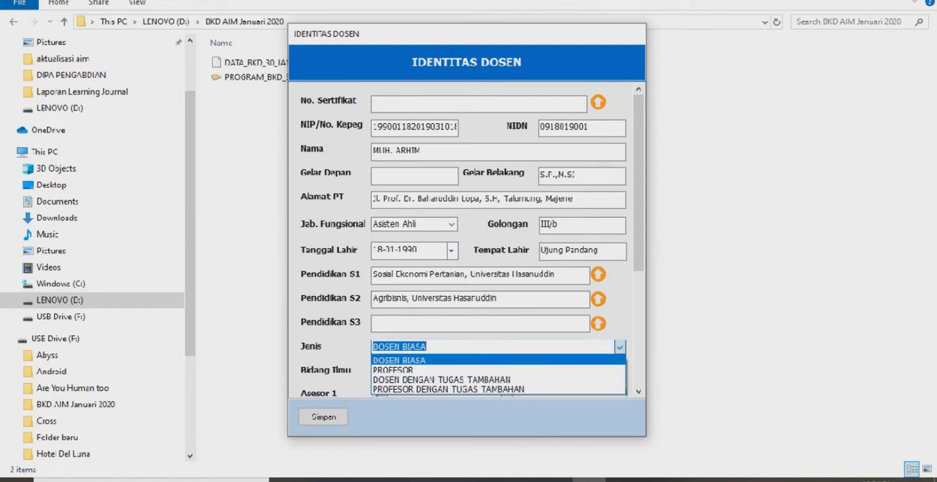
left_click(399, 360)
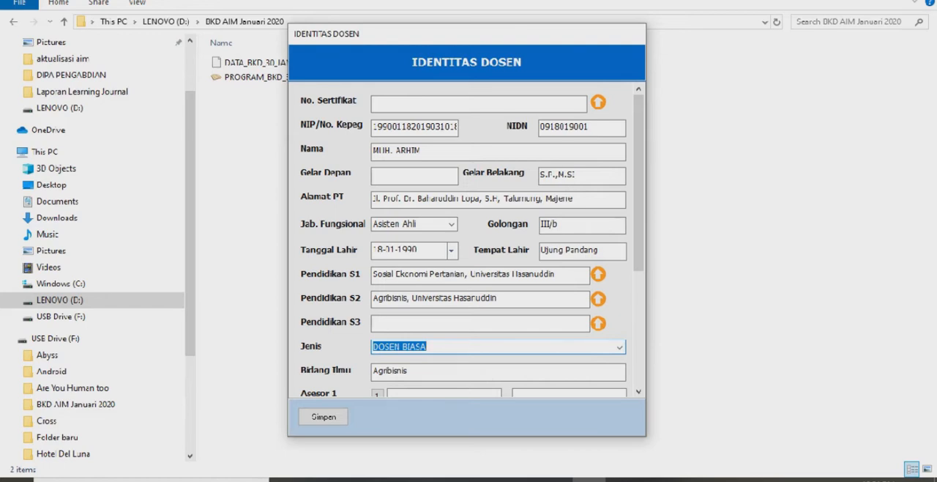
Search for the first assessor by name and assign the one from Universitas Hasanuddin in Ilmu Tanaman as Asesor 1
left_click_drag(638, 183, 639, 240)
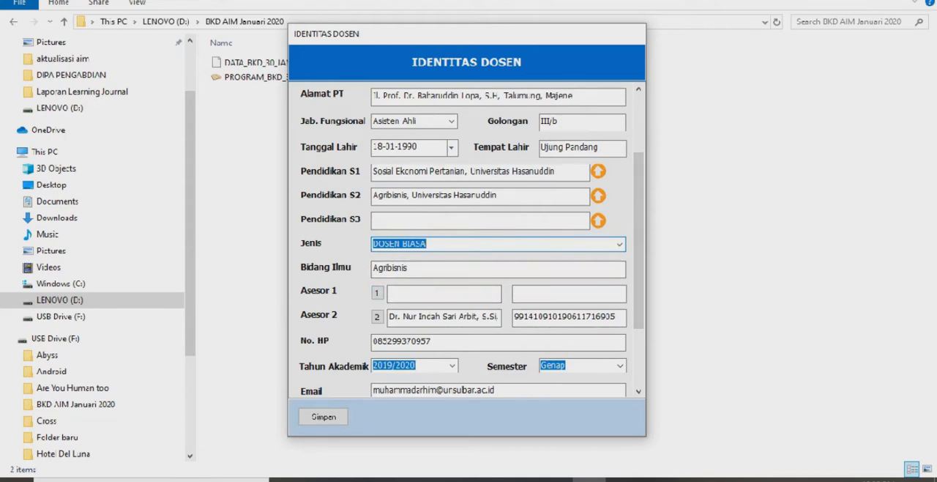
left_click(377, 293)
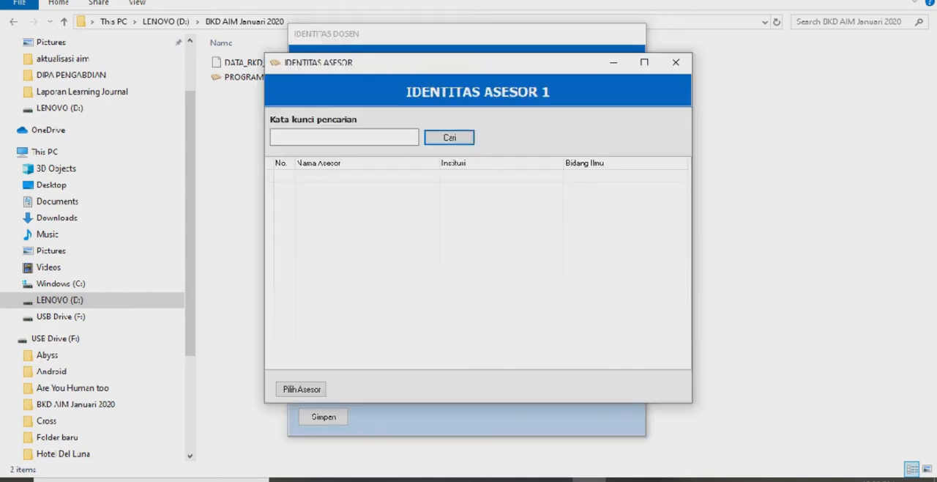
left_click(344, 138)
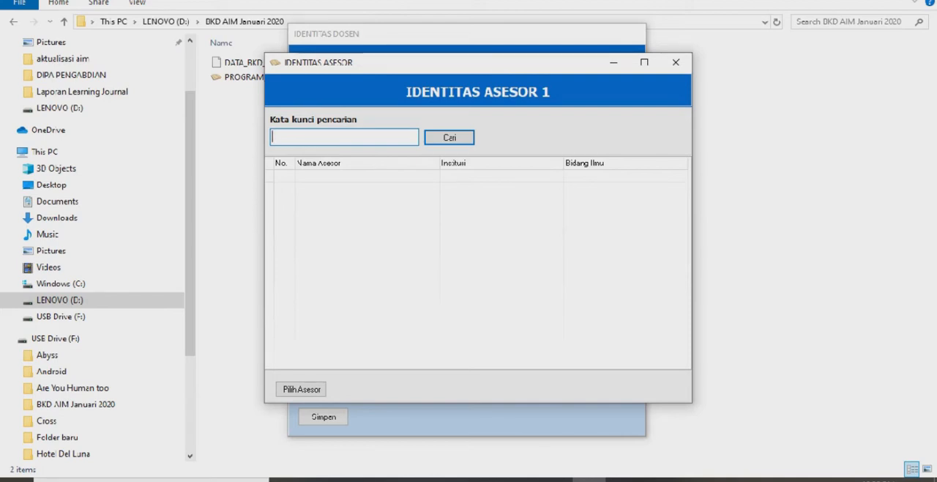
type("kaimuddin")
key("Return")
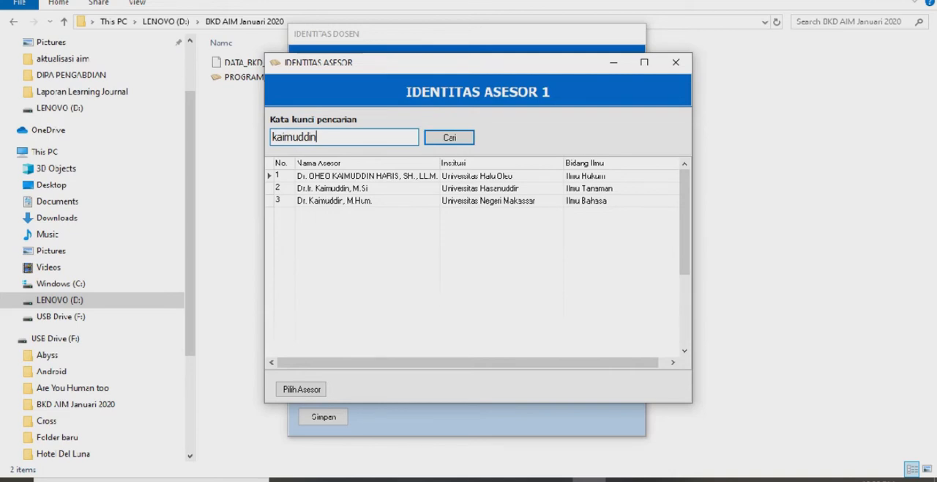
left_click(366, 188)
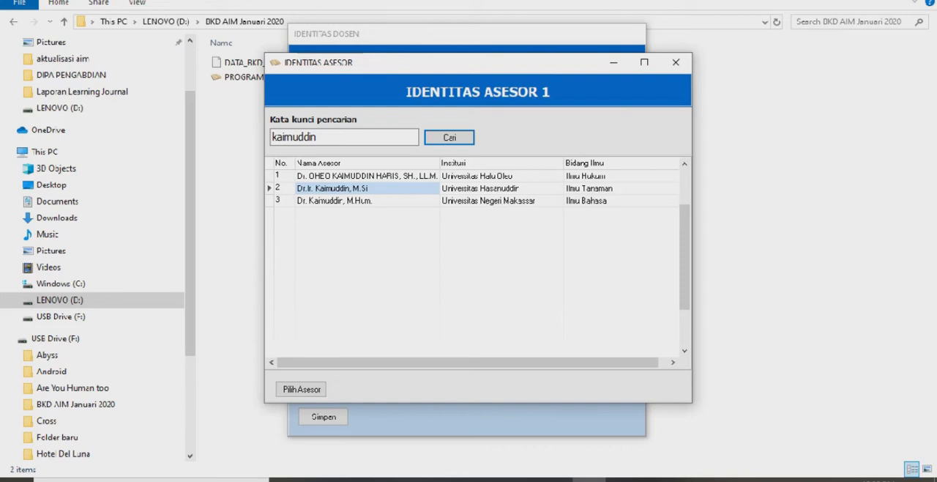
left_click(332, 188)
left_click(334, 200)
left_click(332, 188)
left_click(332, 188)
left_click(301, 389)
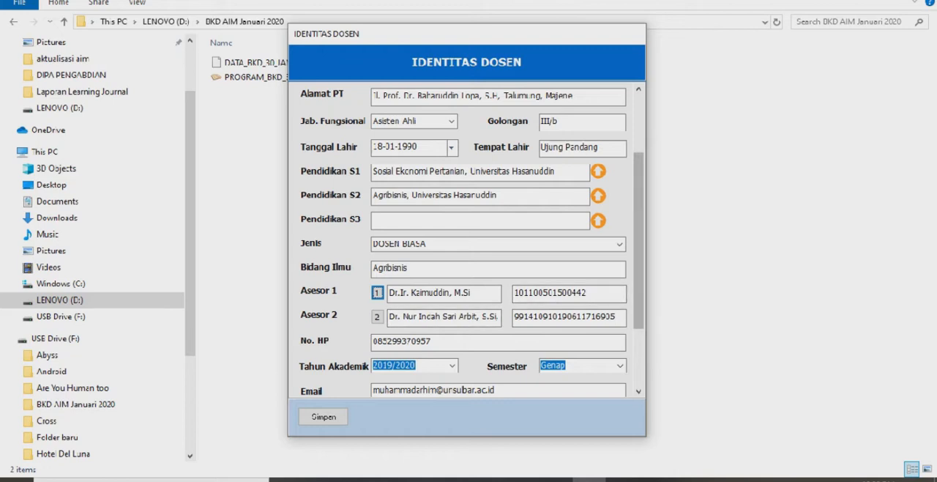
Check the academic year and e-mail fields, and save the lecturer identity data
left_click_drag(638, 240, 638, 281)
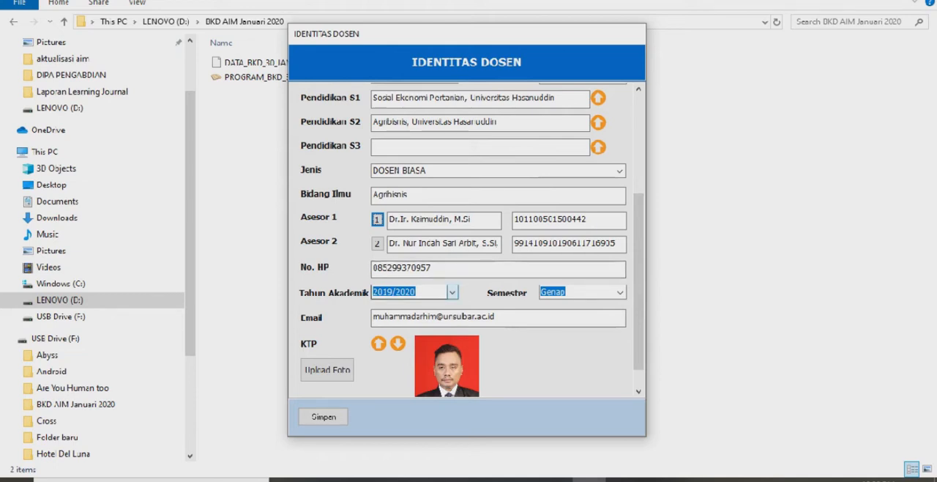
left_click(452, 291)
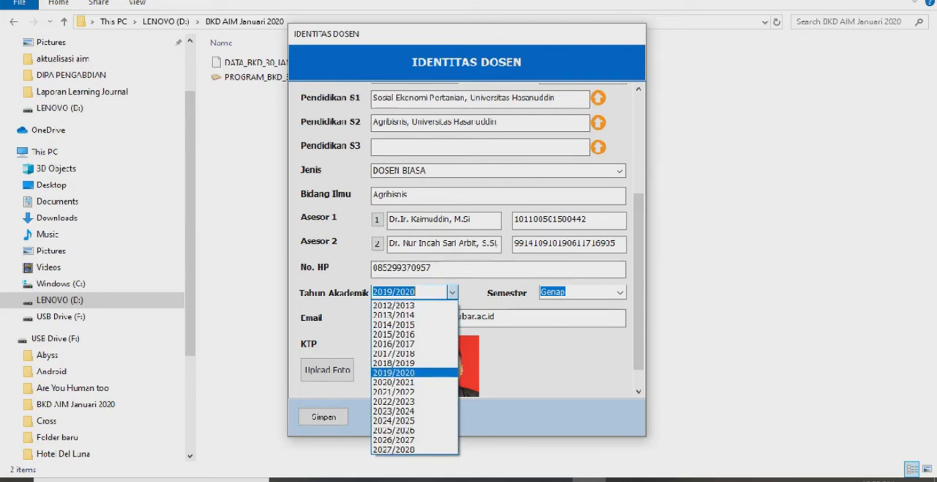
left_click(452, 291)
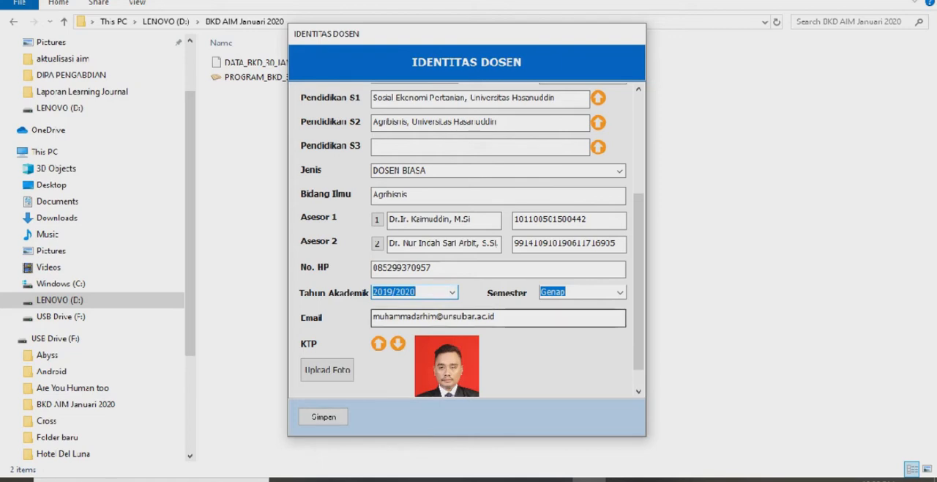
left_click(500, 317)
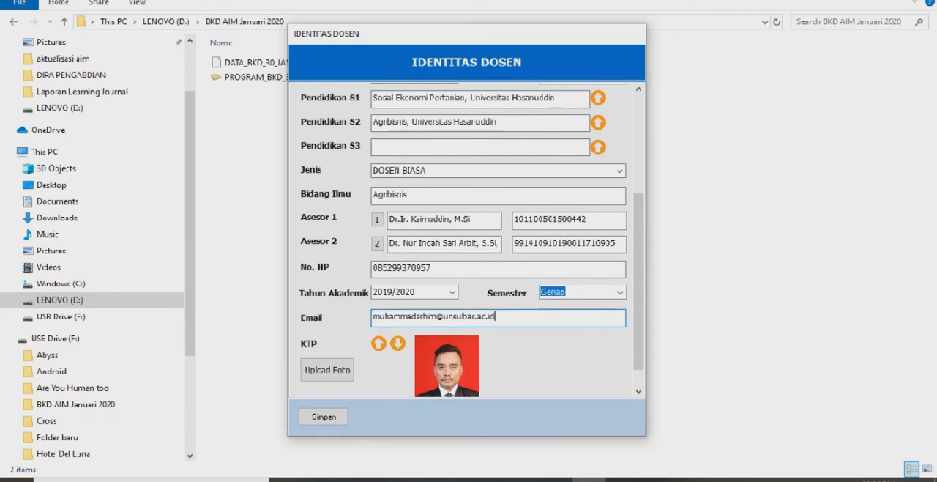
scroll(471, 239, "down", 1)
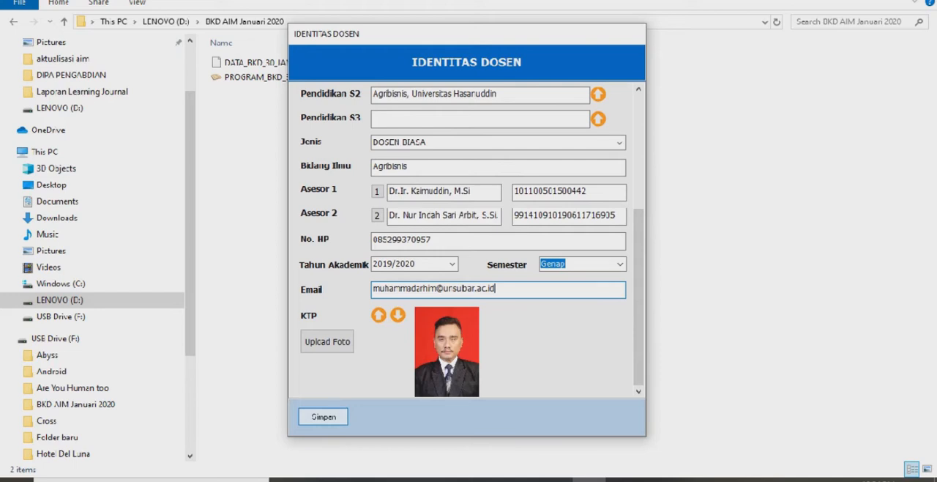
left_click(323, 415)
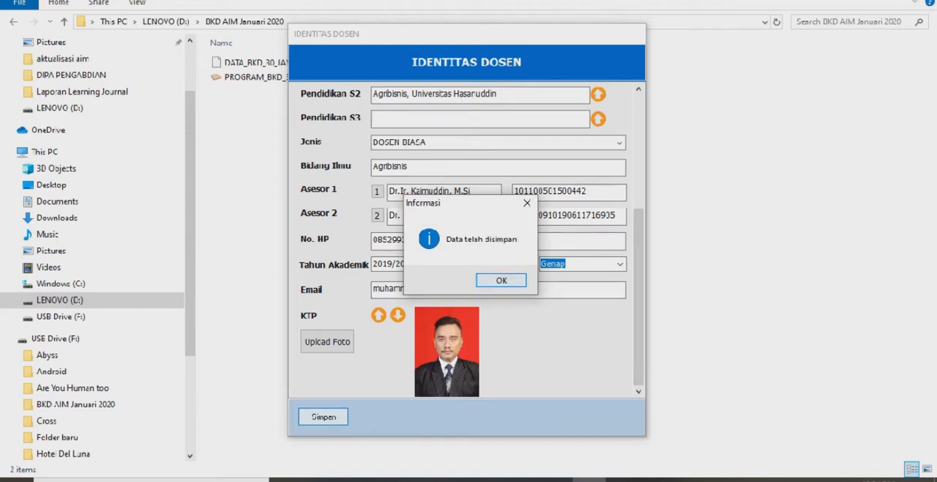
key("Return")
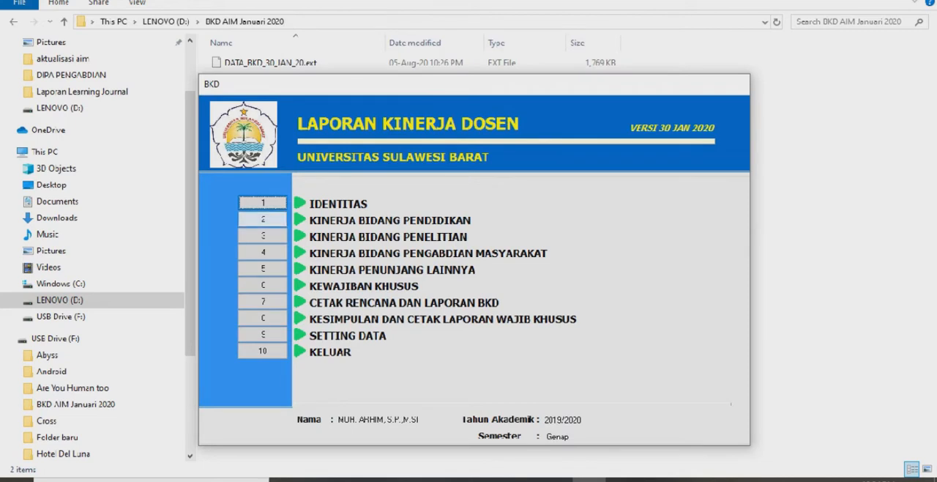
Open KINERJA BIDANG PENDIDIKAN and set the first teaching activity's category to A, Melaksanakan Perkuliahan / Tutorial
left_click(262, 219)
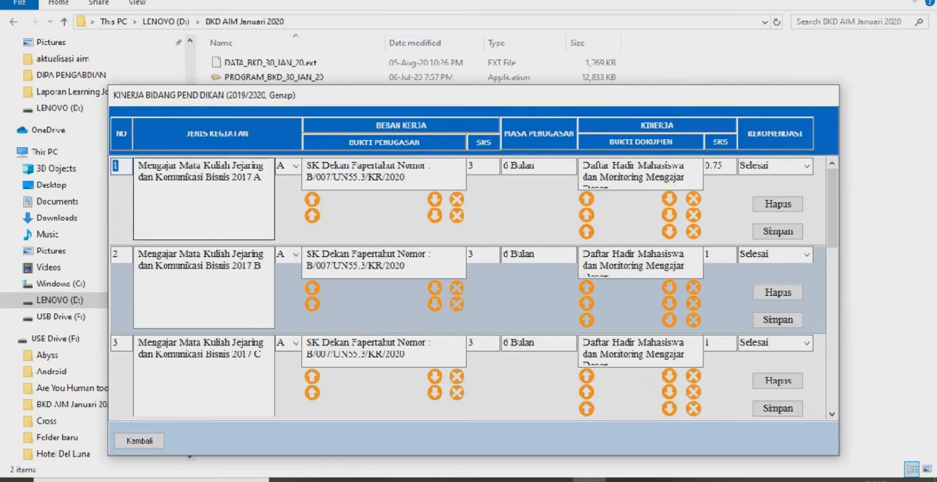
left_click(167, 177)
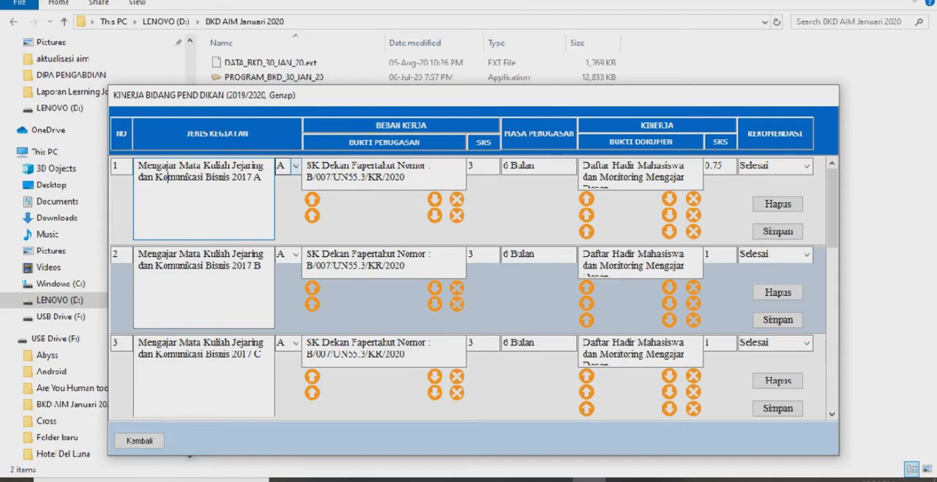
left_click(296, 165)
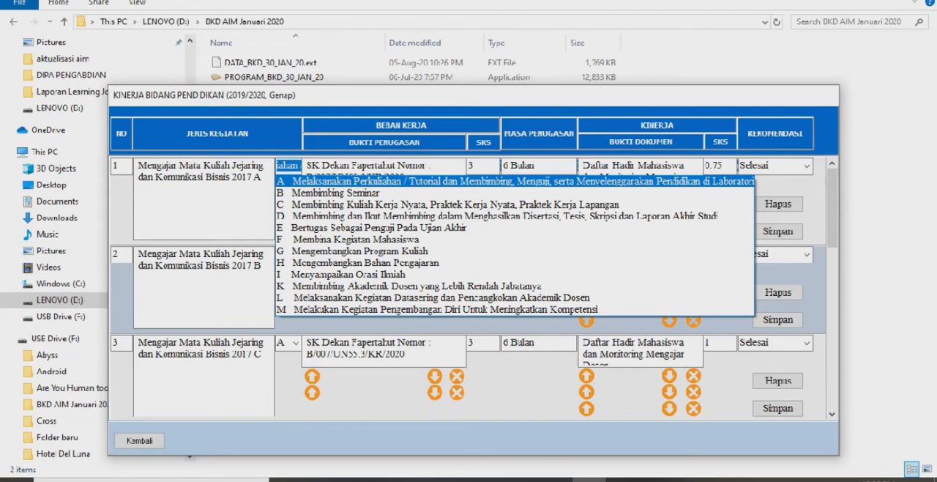
left_click(390, 180)
Attach SK Mengajar Genap from bkd genap > Berkas Genap Siap Print as the first assignment proof of teaching activity 1
left_click(390, 178)
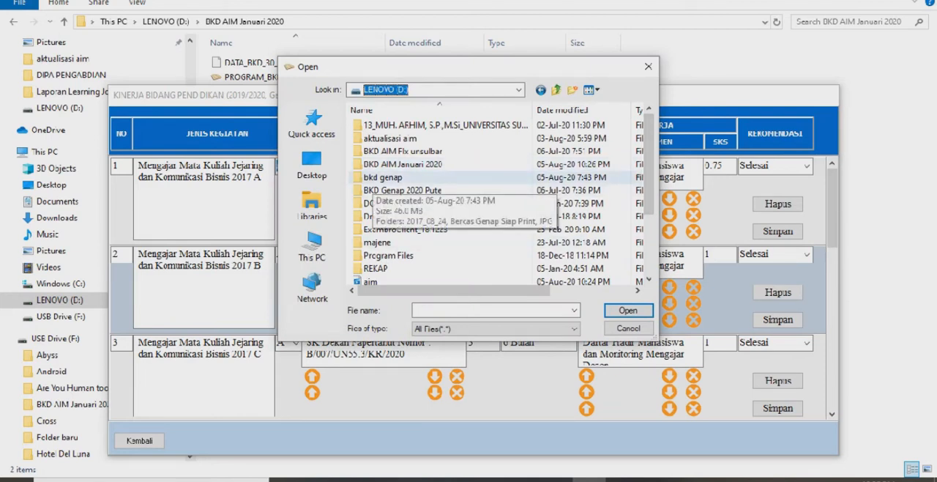
double_click(381, 177)
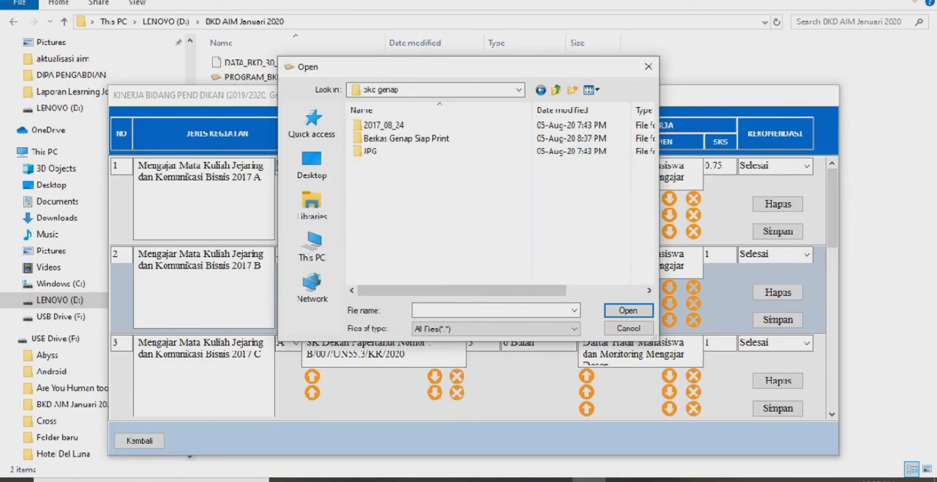
double_click(407, 138)
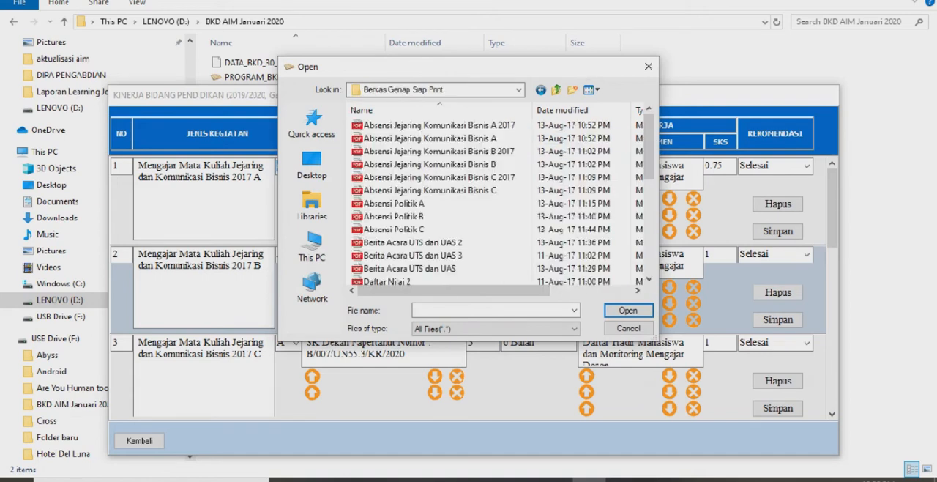
scroll(497, 203, "down", 4)
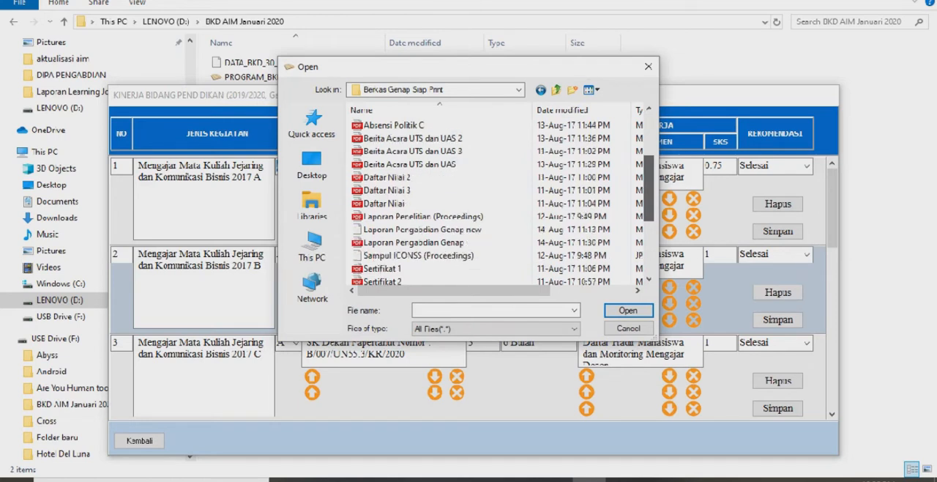
scroll(497, 203, "down", 2)
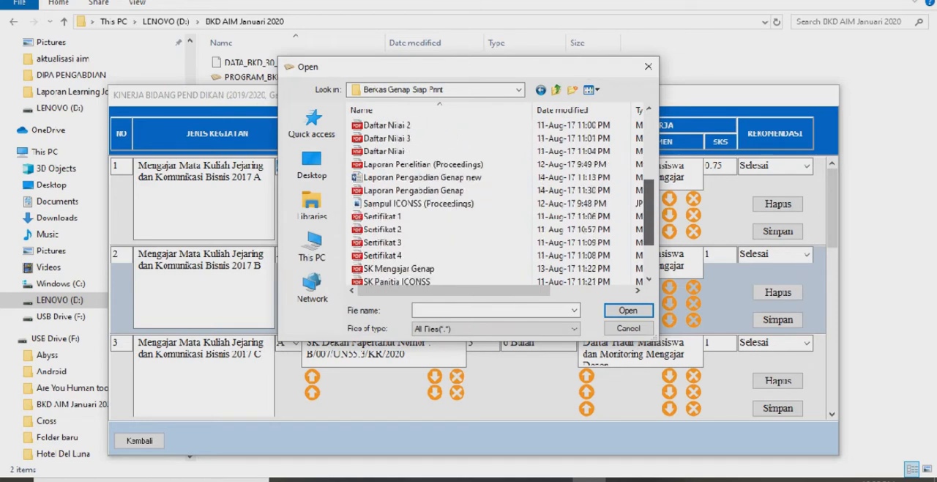
left_click(398, 243)
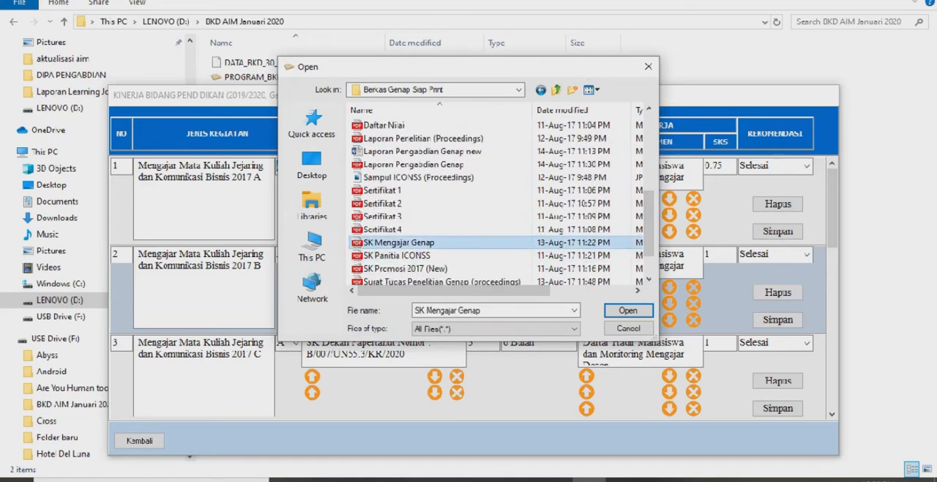
left_click(628, 310)
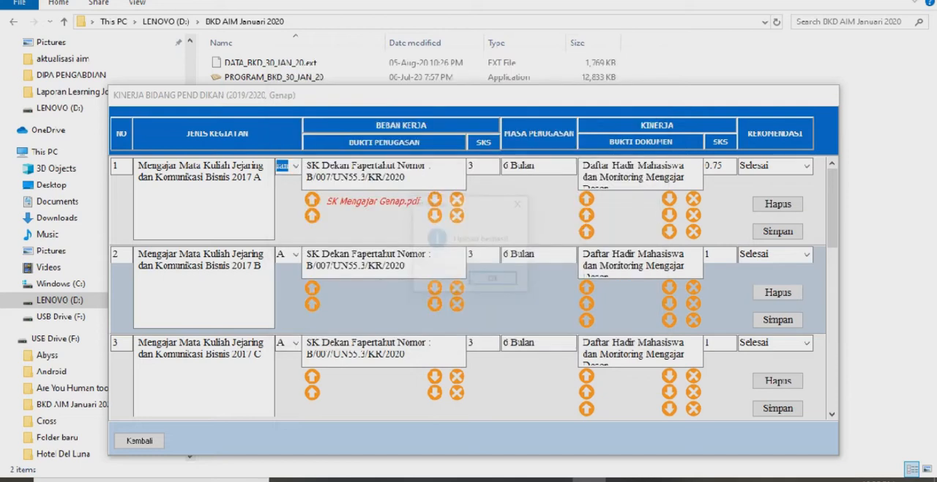
key("Return")
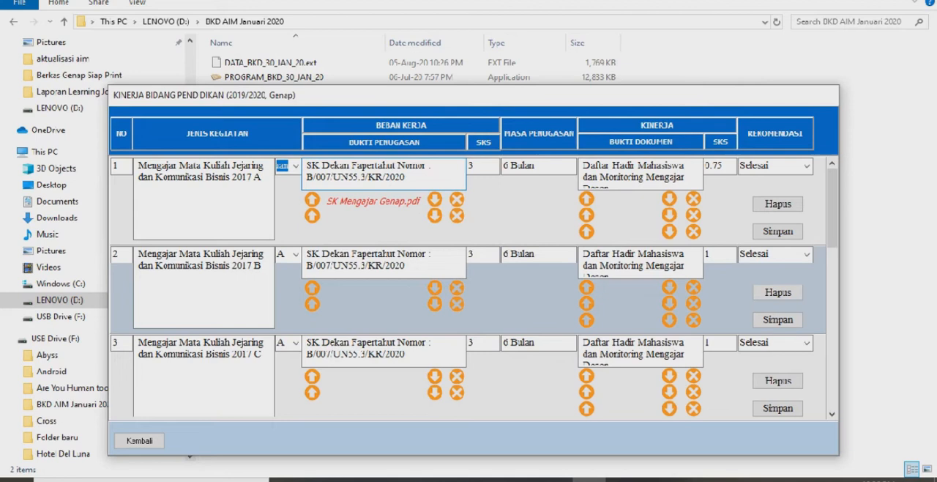
Check teaching activity 1's workload SKS and Masa Penugasan, and read through its full Bukti Dokumen text
left_click(472, 165)
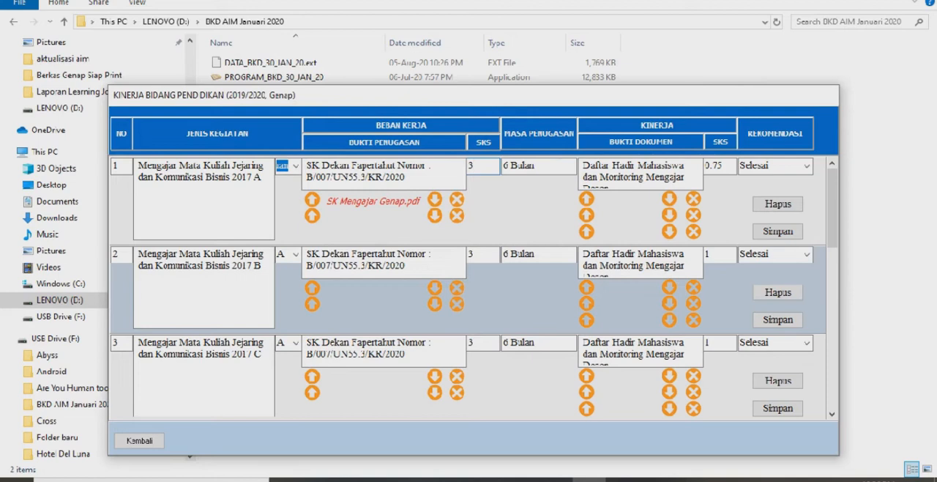
left_click(538, 166)
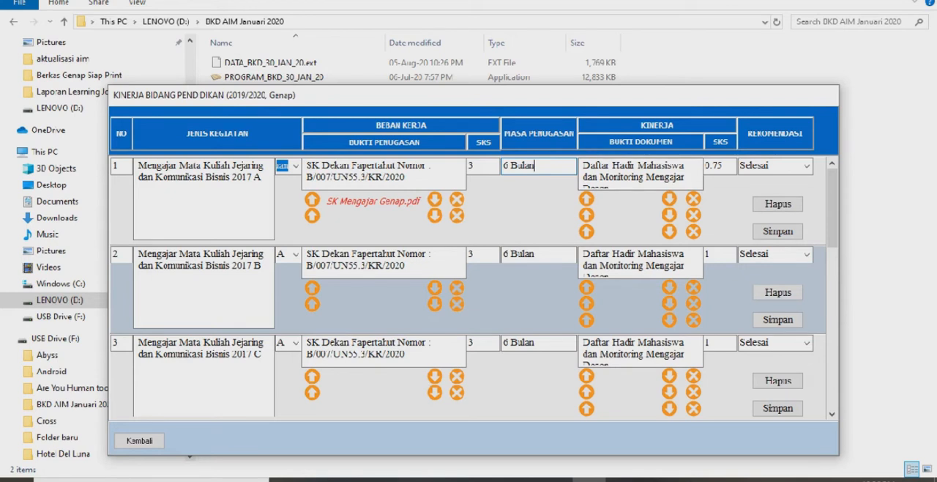
left_click(598, 166)
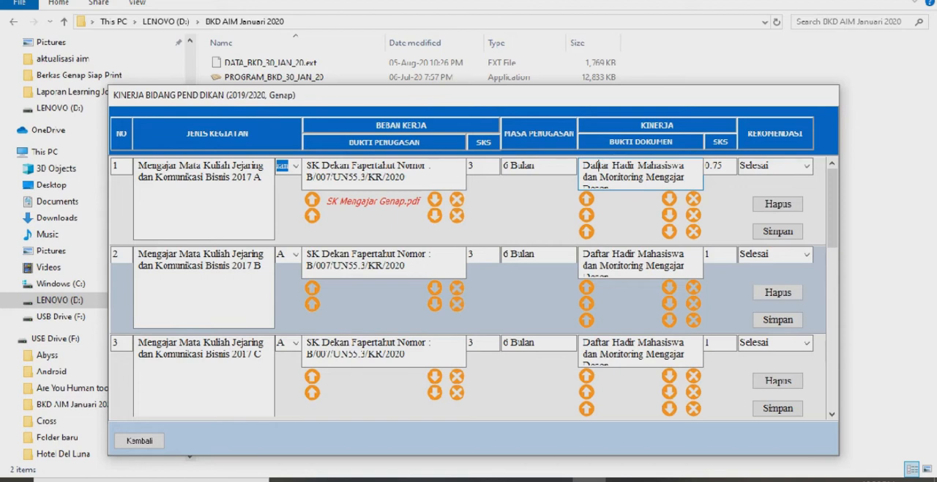
left_click(623, 177)
key("Down")
key("Up")
key("Up")
key("Down")
key("Down")
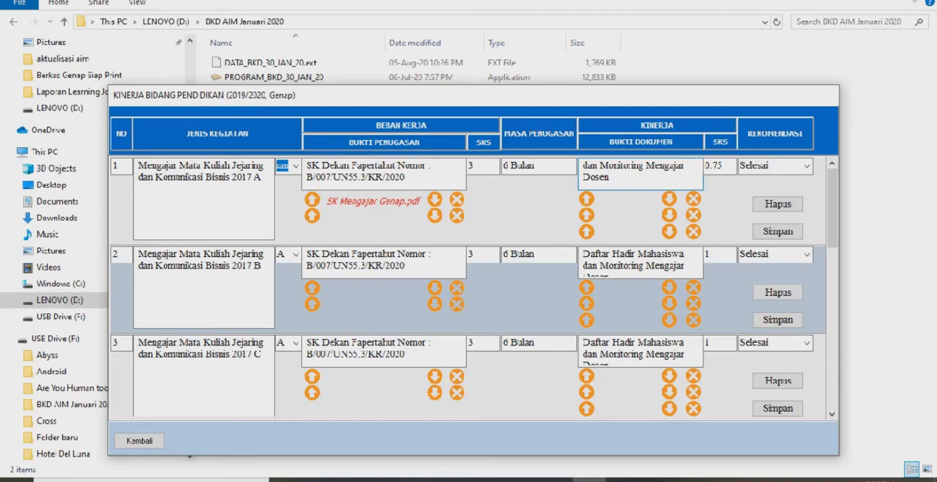
key("Up")
key("Up")
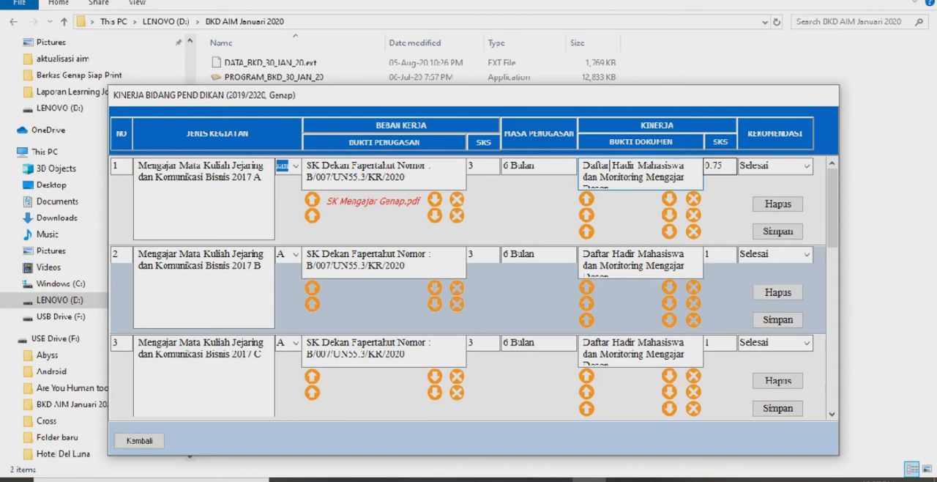
Check teaching activity 1's performance SKS and review the available Rekomendasi options
left_click(723, 166)
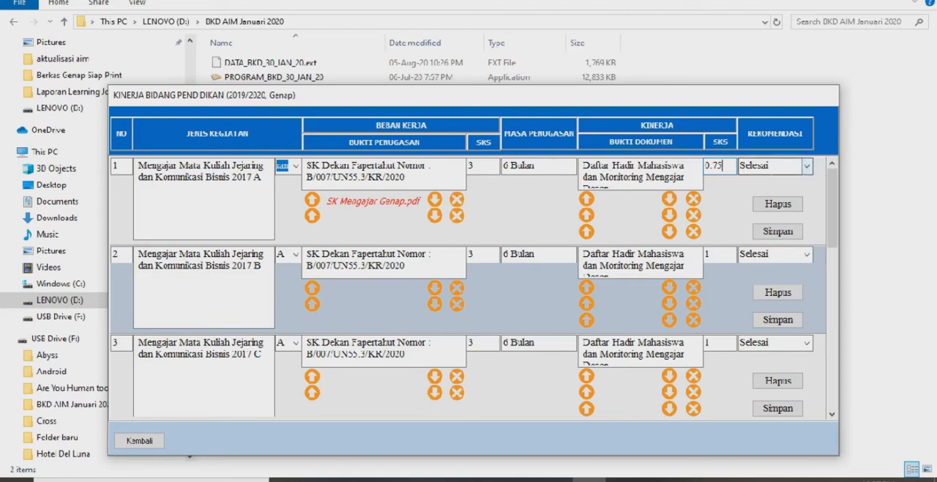
left_click(806, 166)
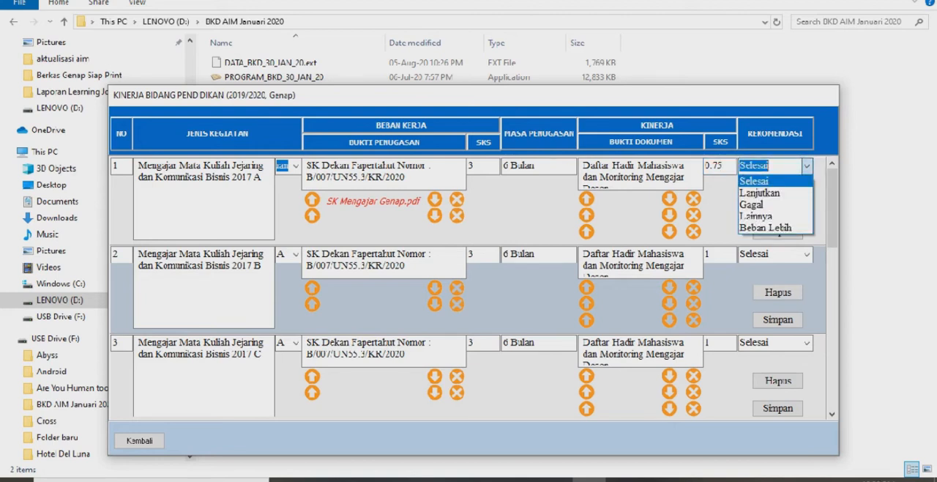
left_click(806, 166)
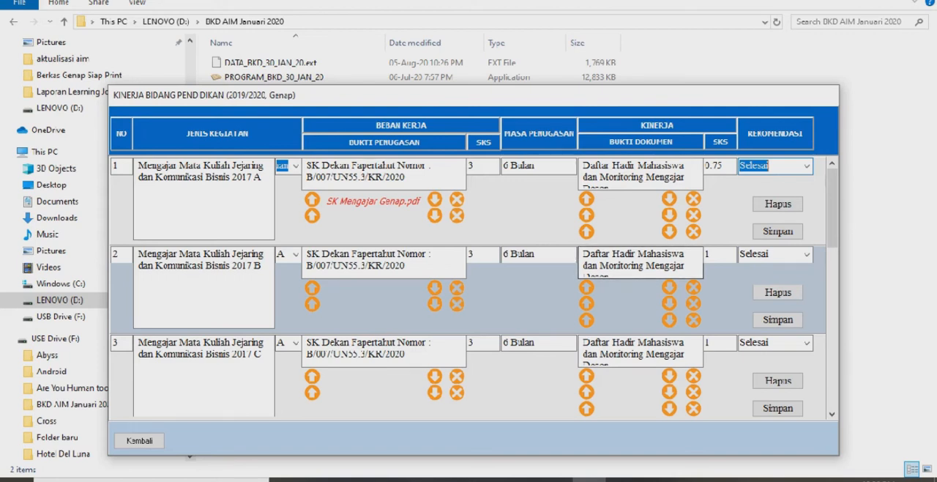
Set the Kinerja SKS of teaching activity 2, Jejaring dan Komunikasi Bisnis 2017 B, to 0.75 and save the entry
left_click(719, 255)
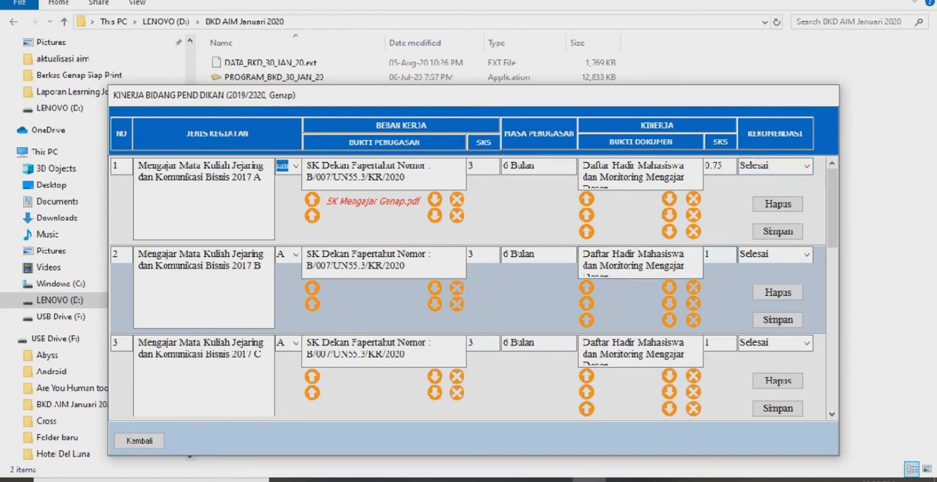
key("BackSpace")
type("0.75")
key("Tab")
left_click(778, 319)
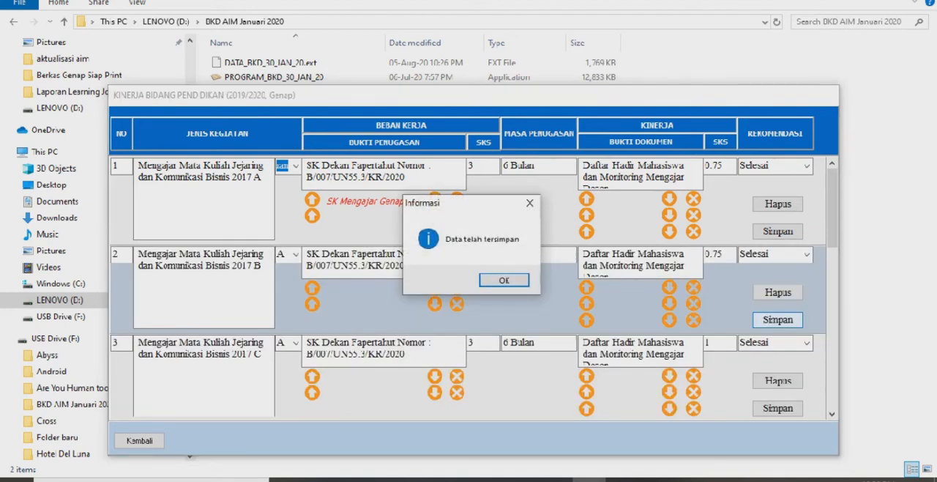
key("Return")
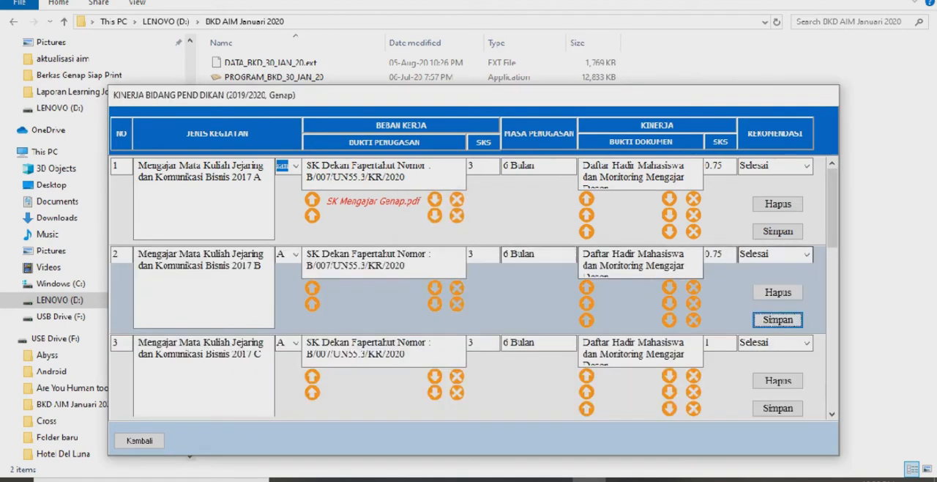
Set the Kinerja SKS of teaching activity 3, Jejaring dan Komunikasi Bisnis 2017 C, to 0.75 and save the entry
left_click_drag(832, 209, 833, 234)
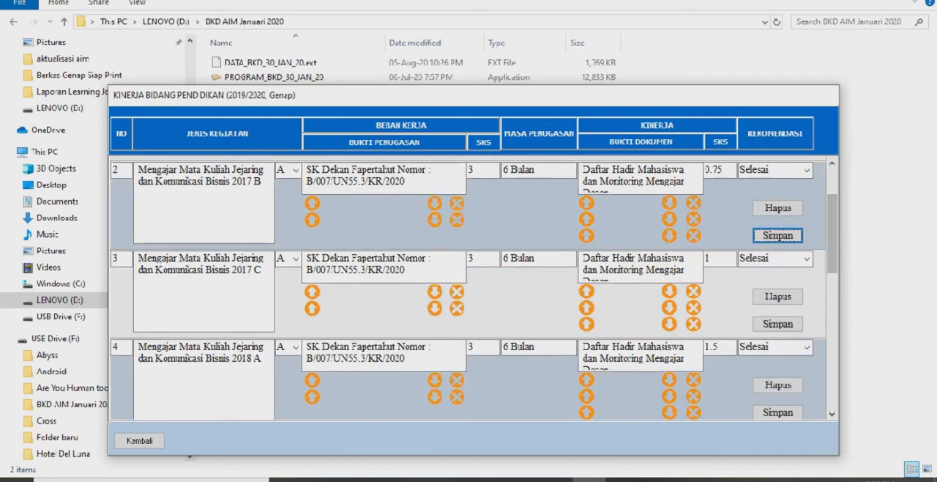
left_click(721, 259)
key("BackSpace")
type("0.5")
key("BackSpace")
type("75")
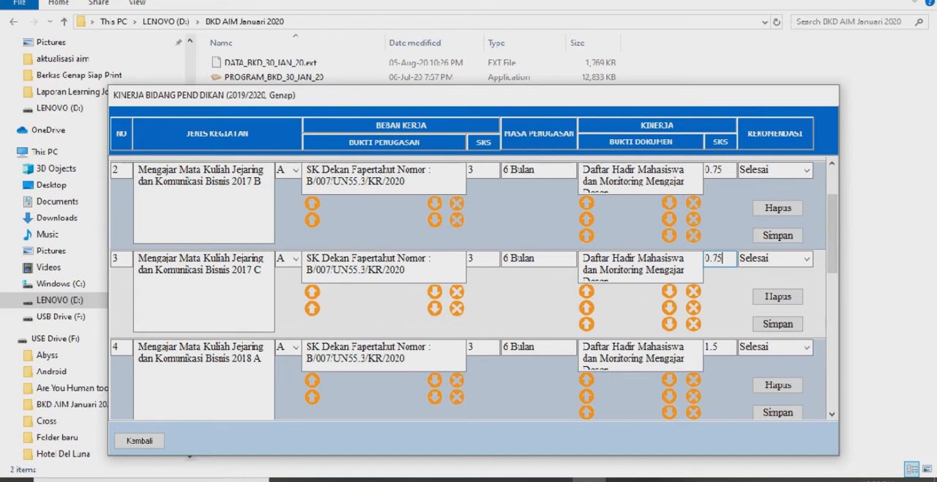
left_click(778, 324)
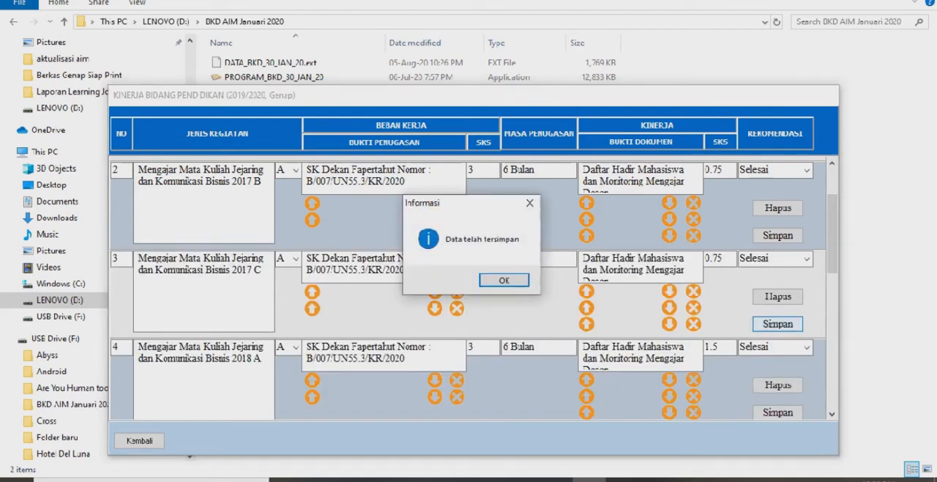
key("Return")
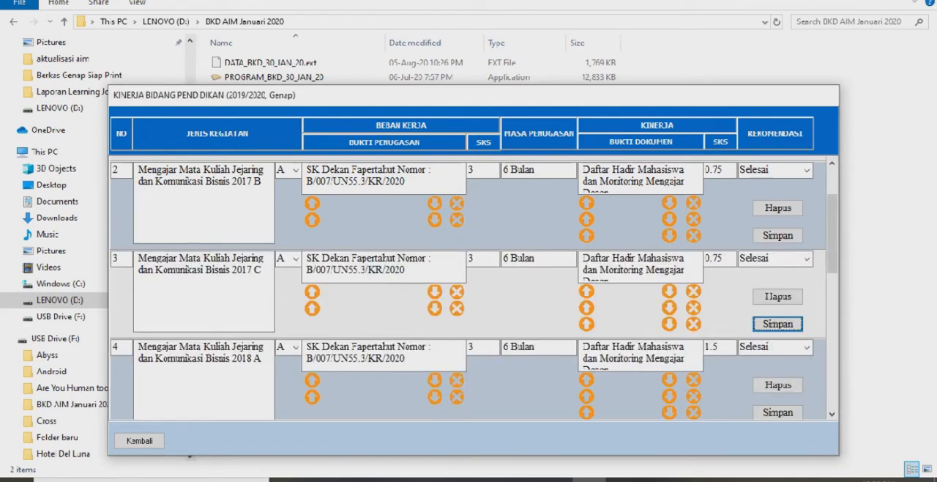
Set the Kinerja SKS of teaching activity 4, Jejaring dan Komunikasi Bisnis 2018 A, to 0.75 and save the entry
left_click_drag(832, 245, 832, 276)
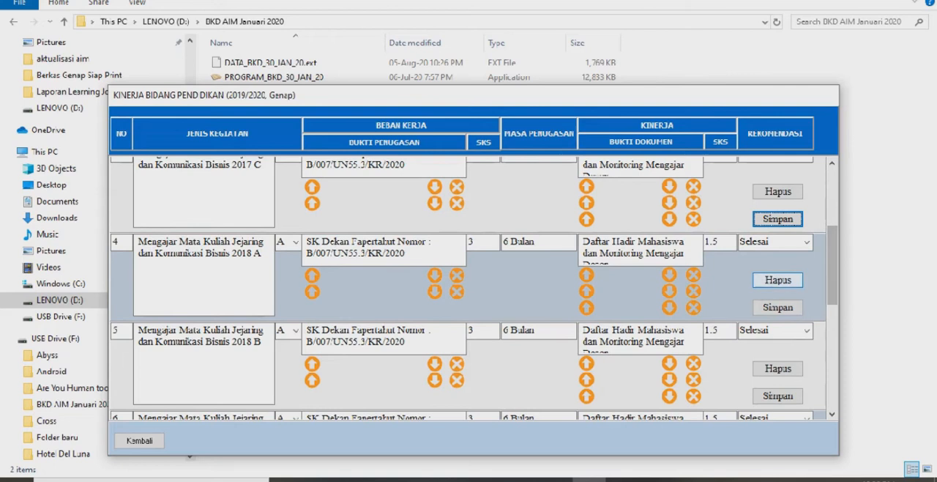
left_click(722, 242)
key("BackSpace")
key("BackSpace")
key("BackSpace")
type("0.75")
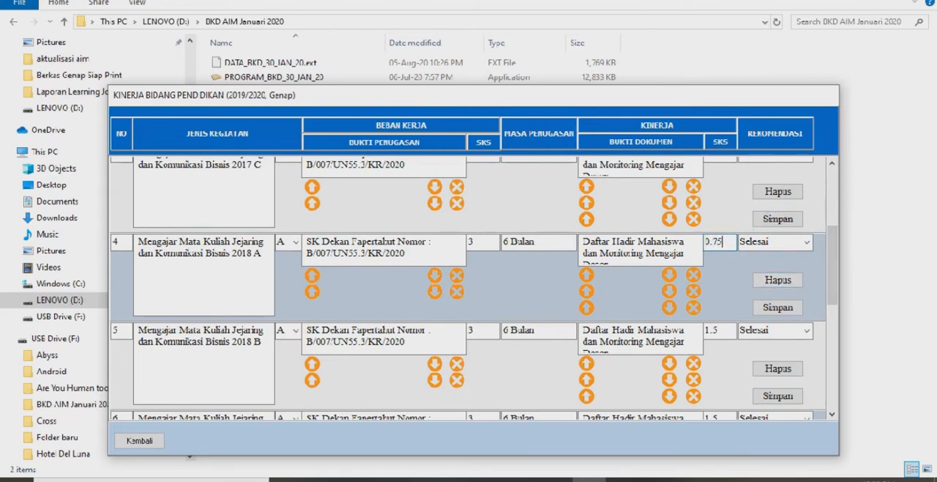
left_click(777, 307)
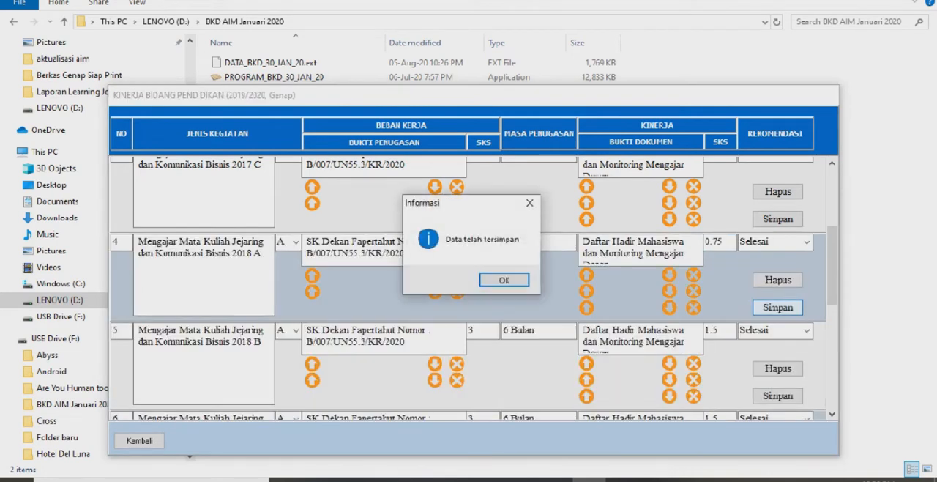
key("Return")
Set the Kinerja SKS of teaching activity 5, Jejaring dan Komunikasi Bisnis 2018 B, to 0.75 and save the entry
left_click(723, 331)
key("BackSpace")
key("BackSpace")
key("BackSpace")
type("0.75")
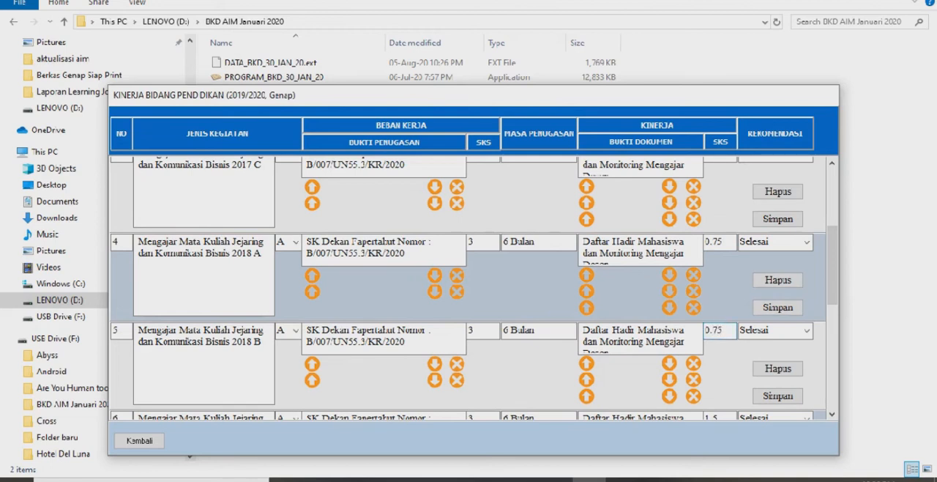
left_click_drag(832, 265, 832, 281)
left_click(777, 345)
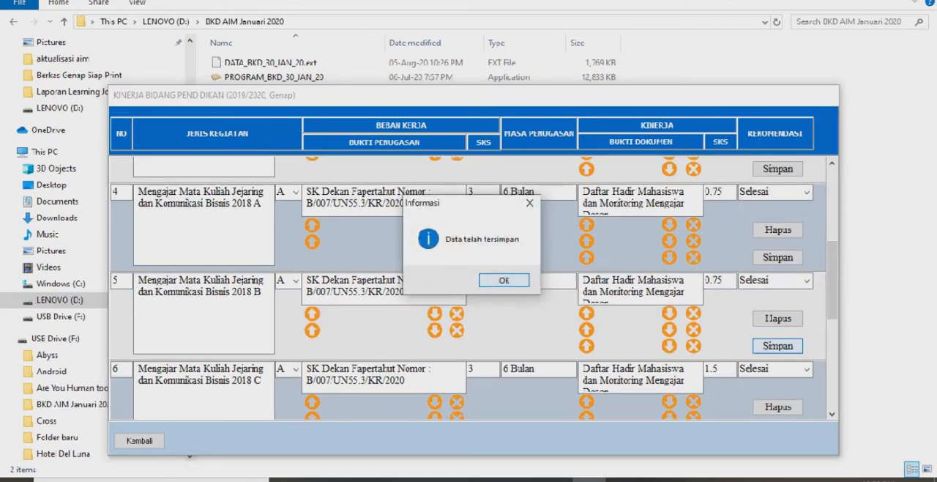
left_click(504, 279)
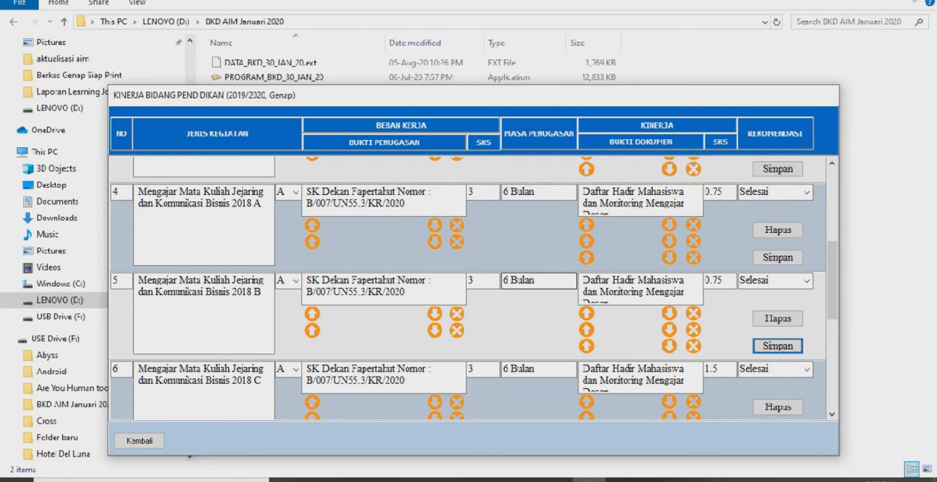
Set the Kinerja SKS of teaching activity 6, Jejaring dan Komunikasi Bisnis 2018 C, to 0.75 and save the entry
left_click_drag(832, 281, 832, 320)
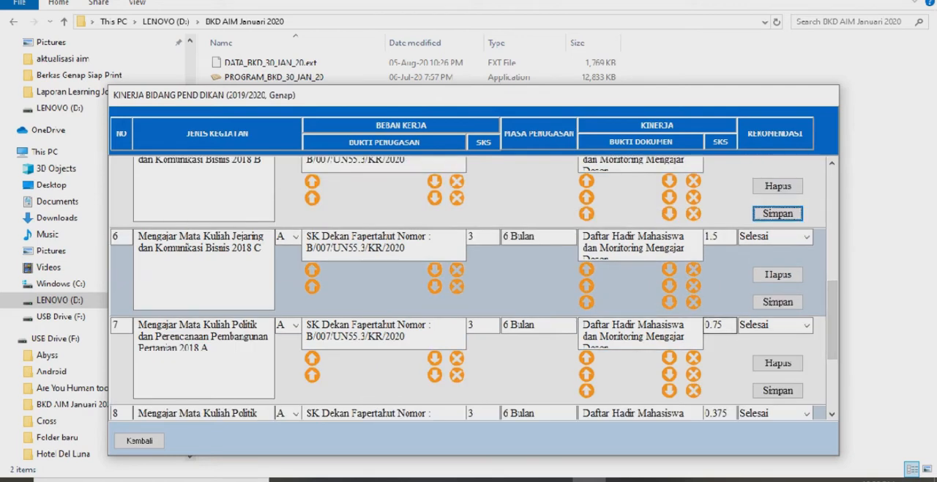
left_click(721, 237)
key("BackSpace")
key("BackSpace")
key("BackSpace")
type("0.75")
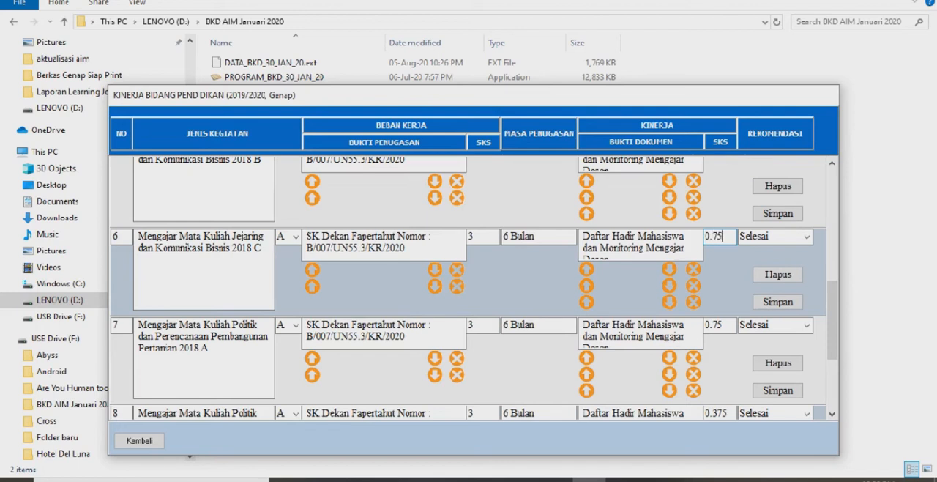
left_click(778, 302)
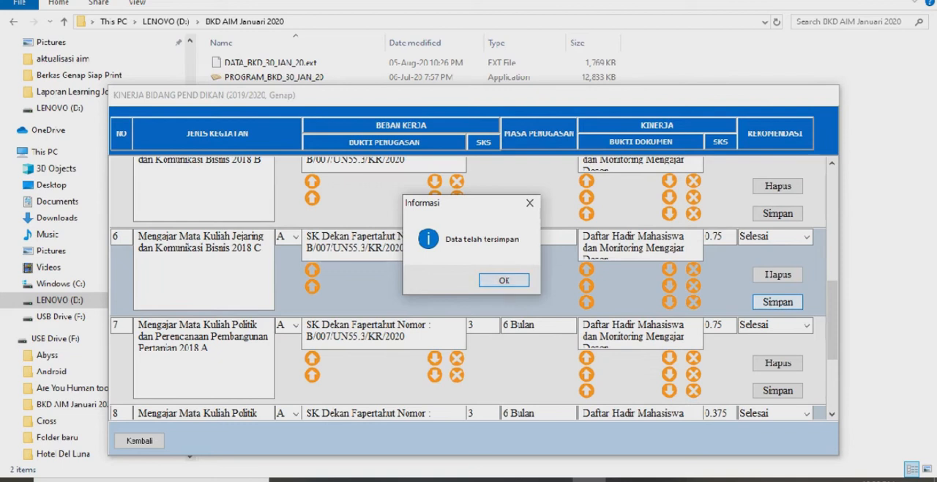
key("Return")
Open Kinerja Bidang Penelitian and choose category A, Menghasilkan karya ilmiah, for research activity 1
left_click_drag(833, 319, 832, 371)
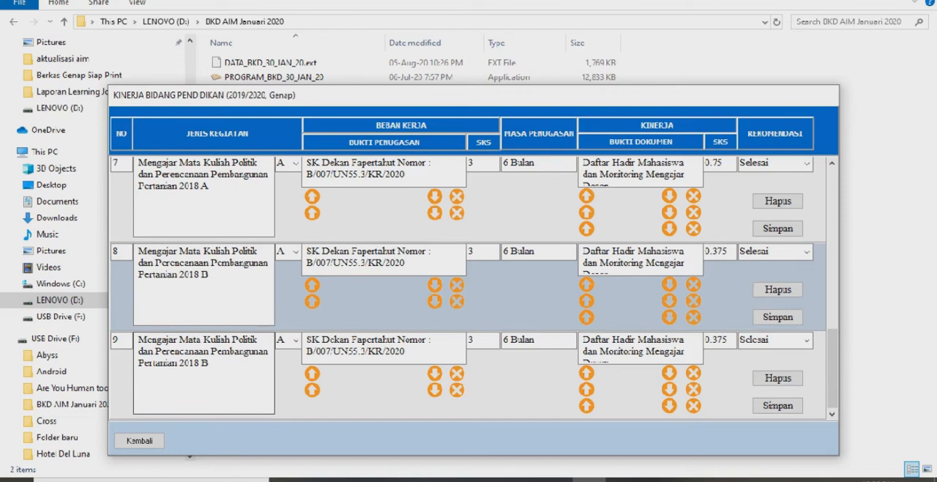
left_click(139, 440)
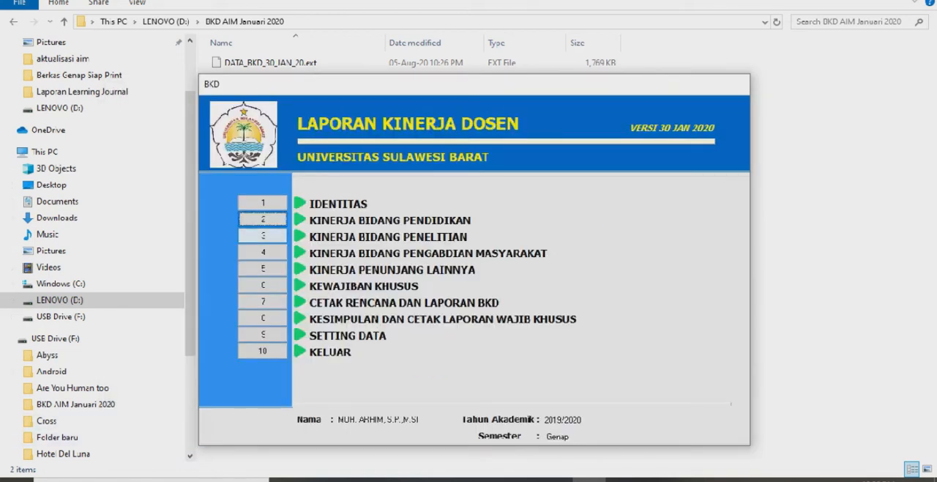
left_click(262, 235)
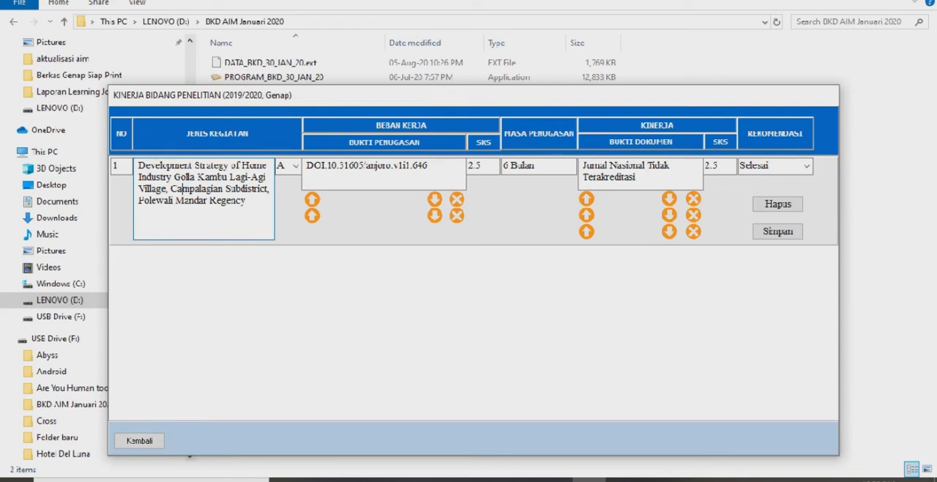
left_click(295, 166)
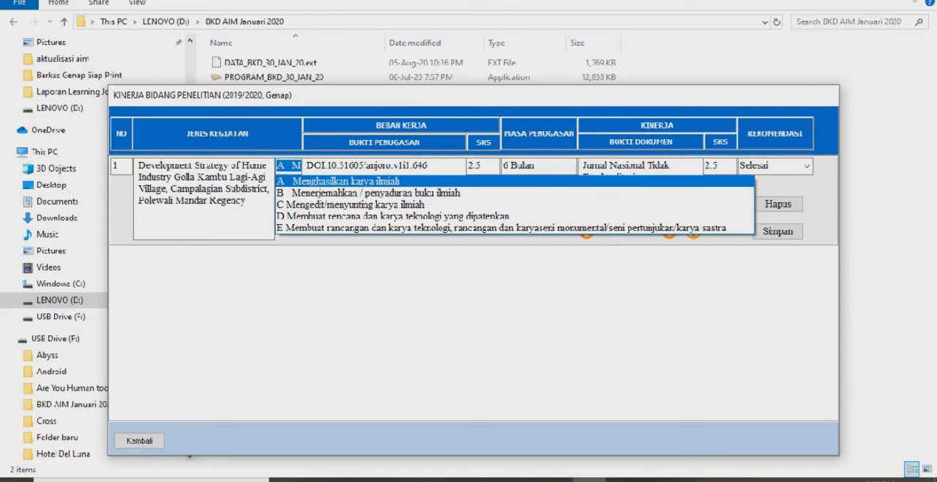
left_click(352, 181)
Replace the Bukti Penugasan text of research activity 1 with "Surat Tugas LPPM"
left_click(391, 166)
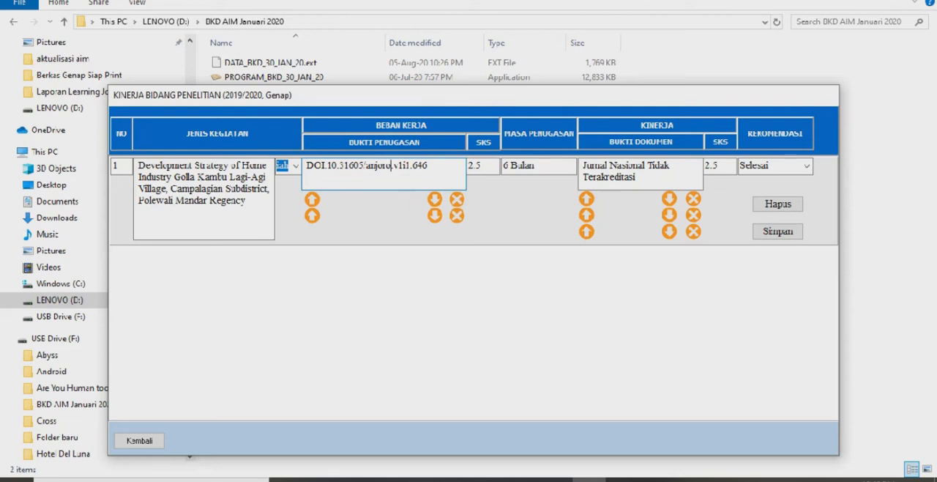
key("Delete")
key("Delete")
key("Delete")
key("Delete")
key("Delete")
key("Delete")
key("Delete")
key("Delete")
key("Delete")
key("Delete")
key("BackSpace")
key("BackSpace")
key("BackSpace")
key("BackSpace")
key("BackSpace")
key("BackSpace")
key("BackSpace")
key("BackSpace")
key("BackSpace")
key("BackSpace")
key("BackSpace")
key("BackSpace")
key("BackSpace")
key("BackSpace")
key("BackSpace")
key("BackSpace")
key("BackSpace")
key("BackSpace")
type("T")
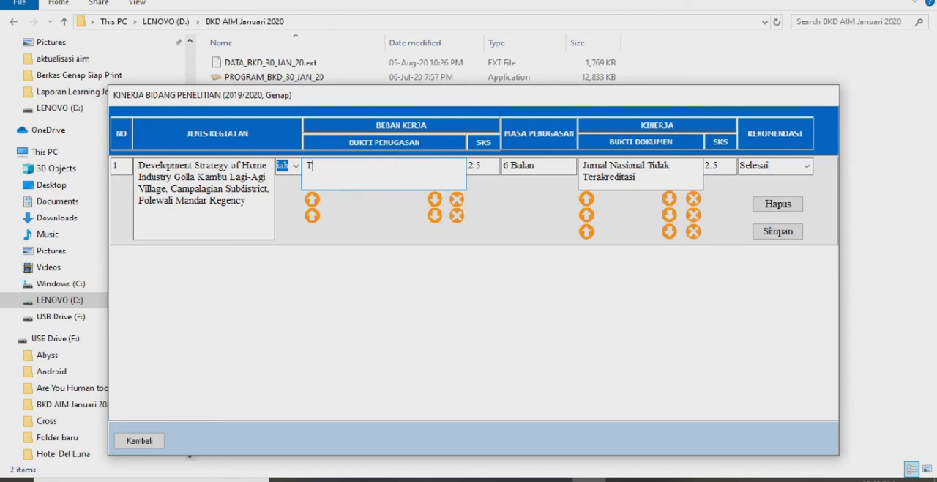
type("ugas")
type(" Tugas")
key("BackSpace")
key("BackSpace")
key("BackSpace")
key("BackSpace")
key("BackSpace")
key("BackSpace")
key("BackSpace")
key("BackSpace")
key("BackSpace")
key("BackSpace")
key("BackSpace")
type("Surat Tuga")
type("LPPM")
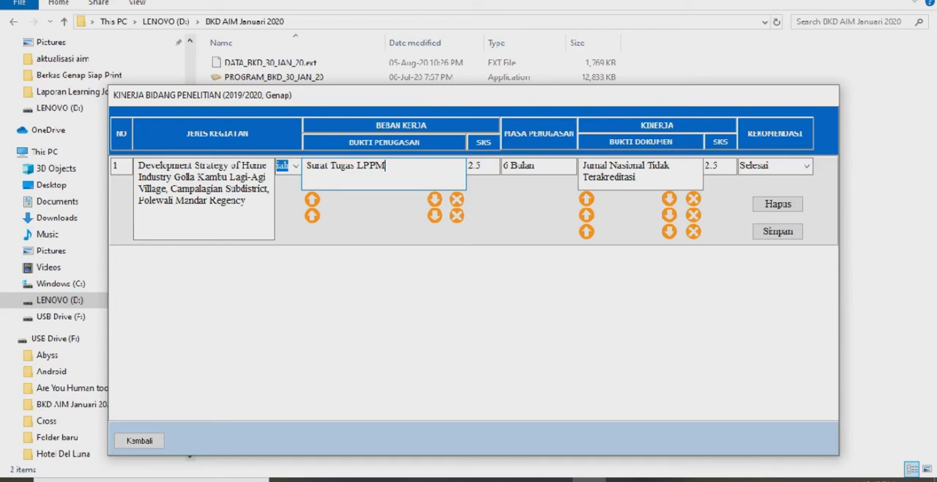
Upload the file Surat Tugas Penelitian Genap (proceedings) as the first Bukti Penugasan attachment of research activity 1
left_click(312, 200)
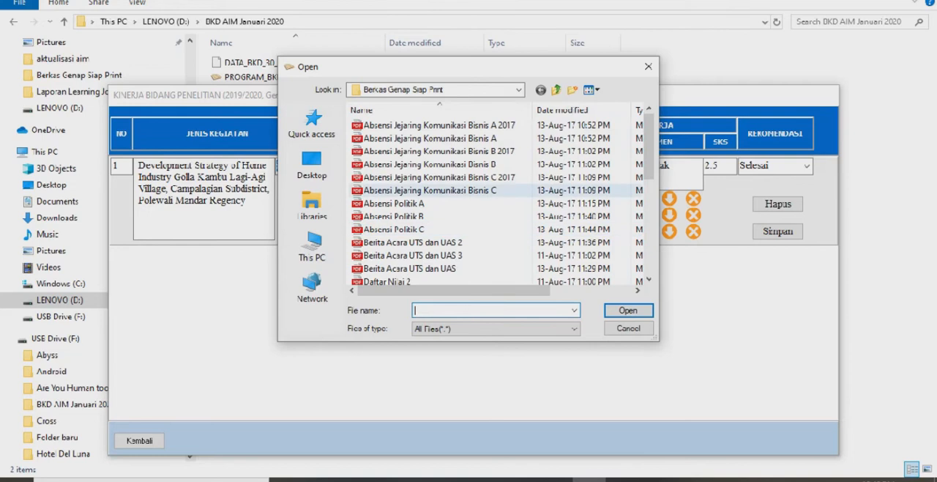
scroll(476, 169, "down", 3)
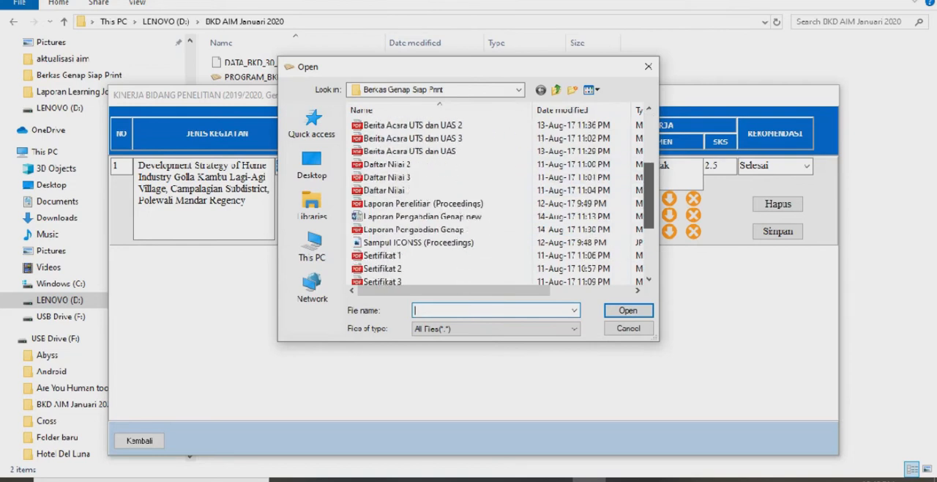
scroll(476, 198, "down", 3)
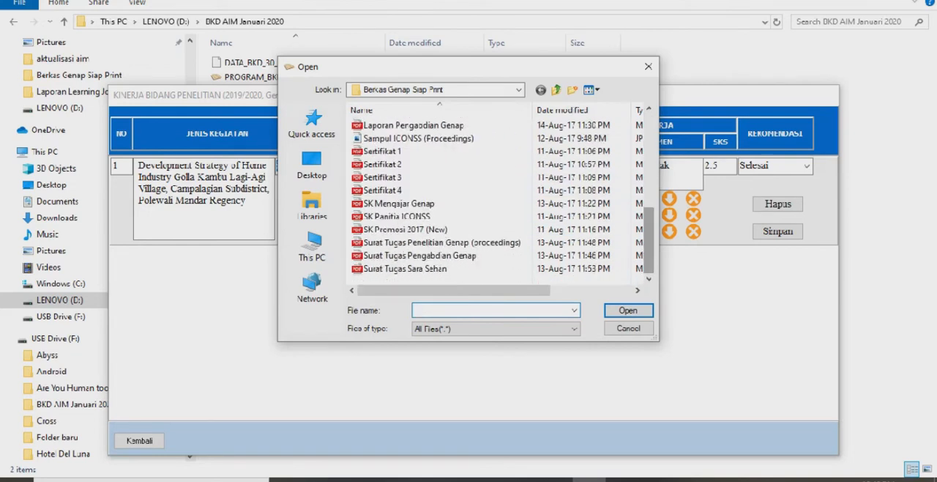
left_click(462, 243)
key("Return")
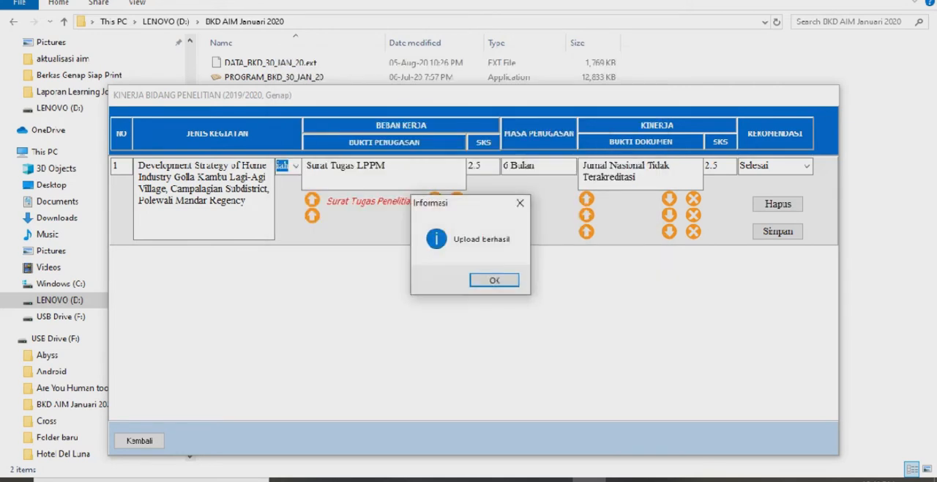
key("Return")
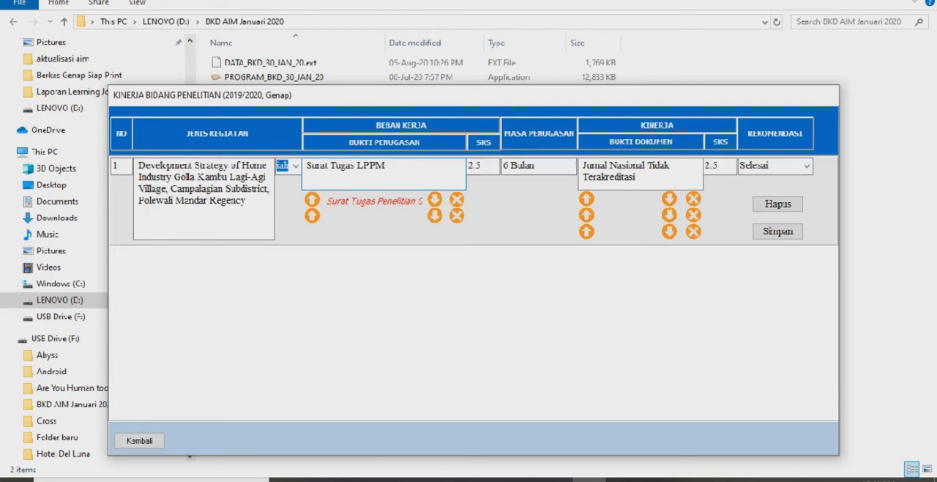
Upload the file Laporan Penelitian (Proceedings) as the first Bukti Dokumen attachment of research activity 1
left_click(483, 166)
left_click(522, 165)
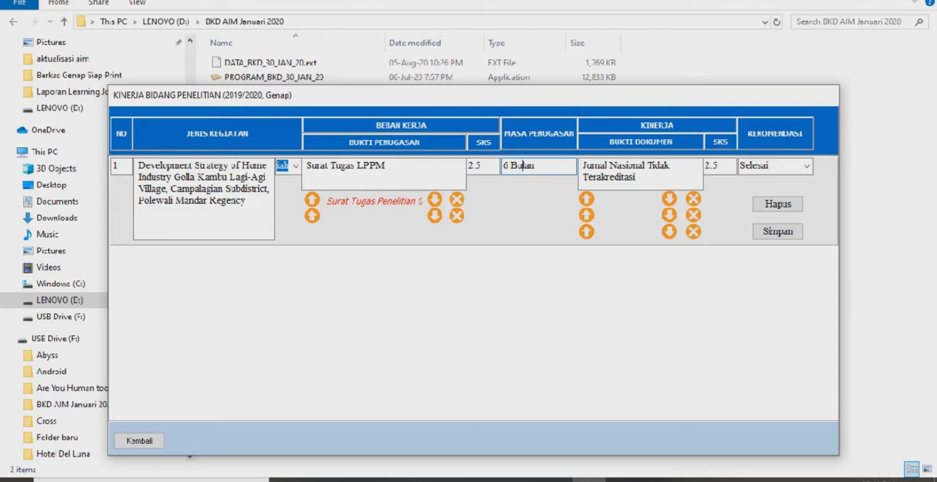
left_click_drag(536, 167, 530, 166)
left_click(638, 178)
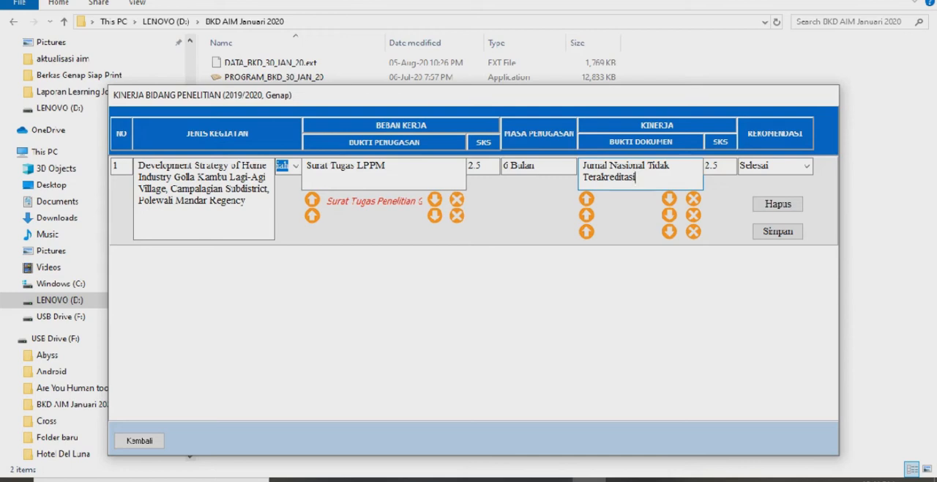
left_click(586, 199)
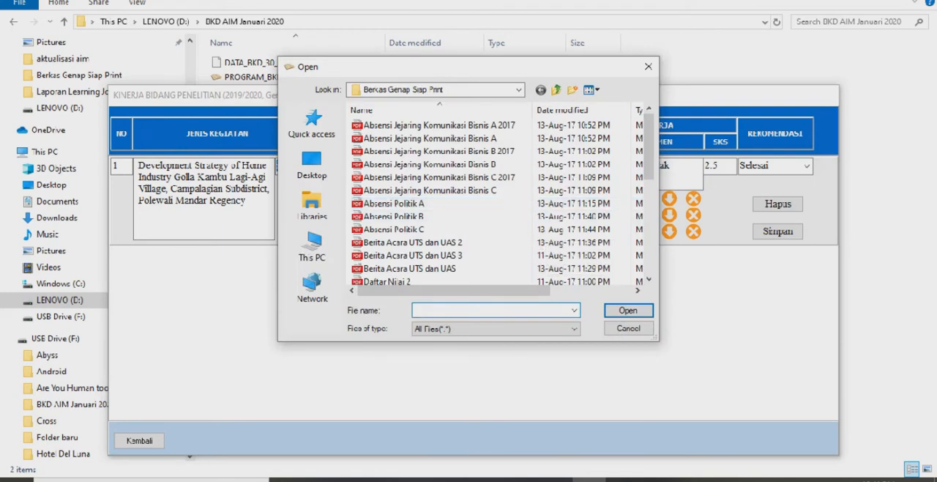
scroll(454, 191, "down", 3)
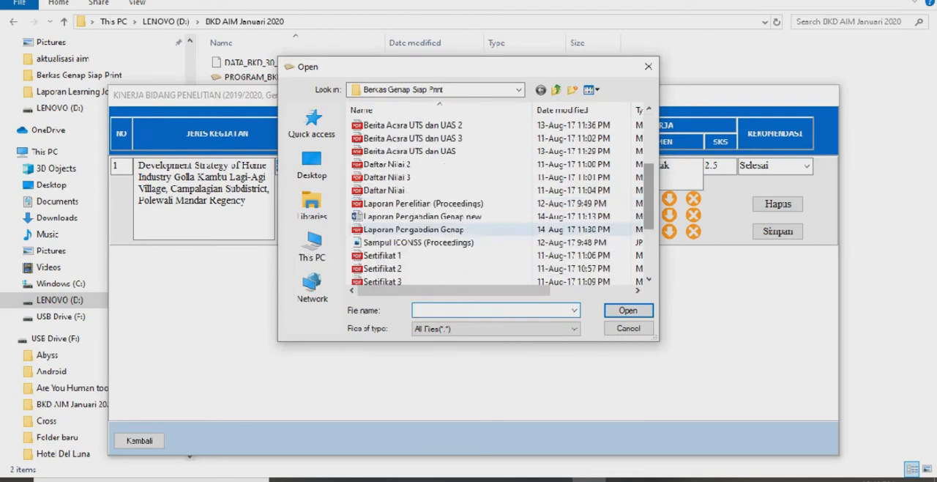
left_click(423, 202)
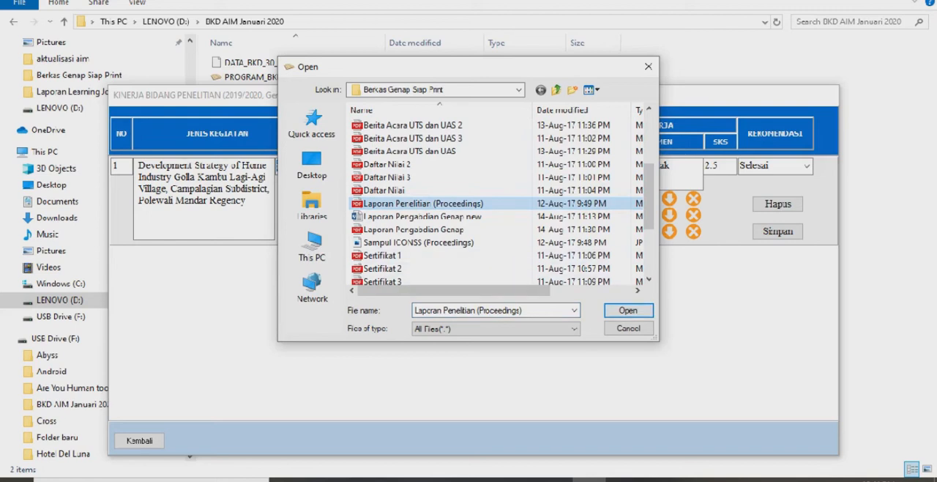
left_click(628, 309)
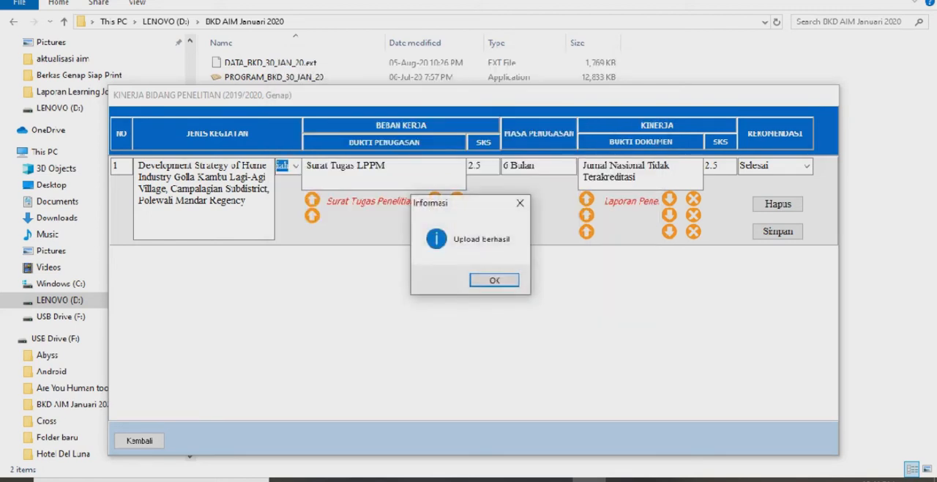
key("Return")
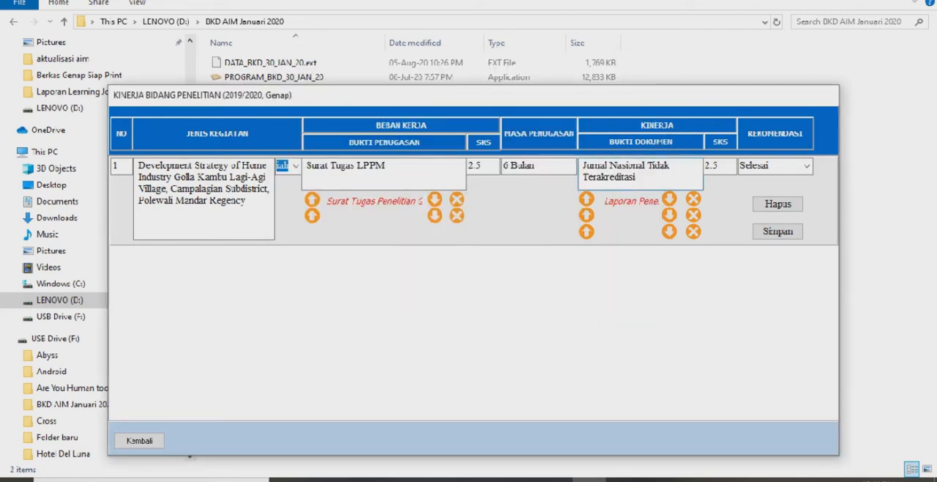
Choose Selesai as the Rekomendasi for research activity 1 and save the entry
left_click(719, 166)
key("Tab")
key("alt+Down")
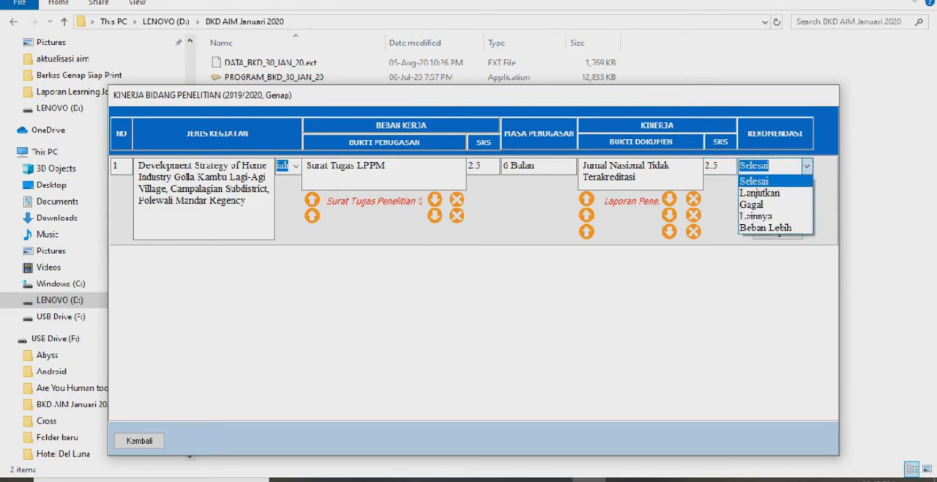
left_click(774, 181)
left_click(777, 230)
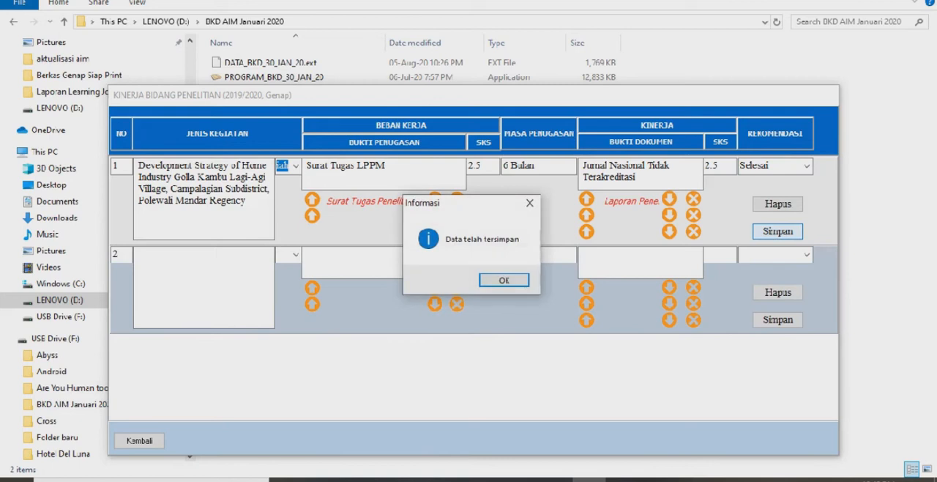
key("Return")
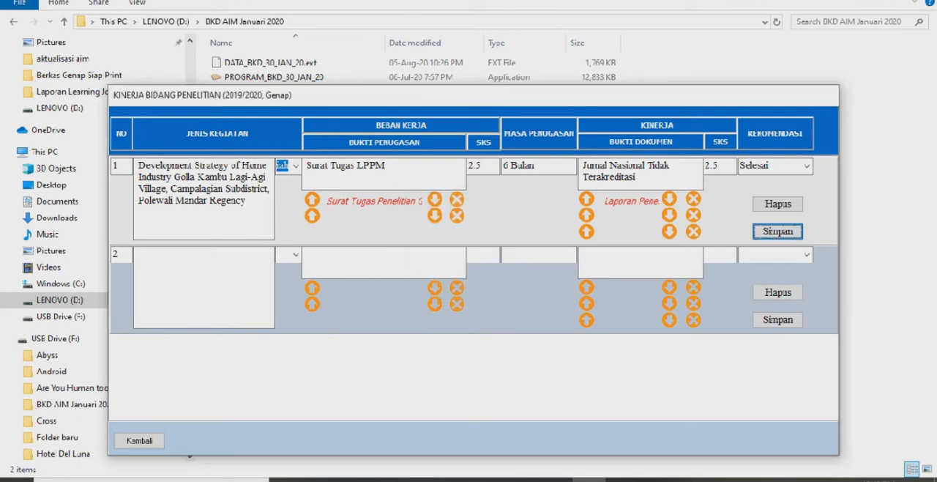
Open Kinerja Bidang Pengabdian Masyarakat and choose category C, Memberi latihan/penyuluhan/penataran/ceramah pada masyarakat, for activity 1
left_click(139, 440)
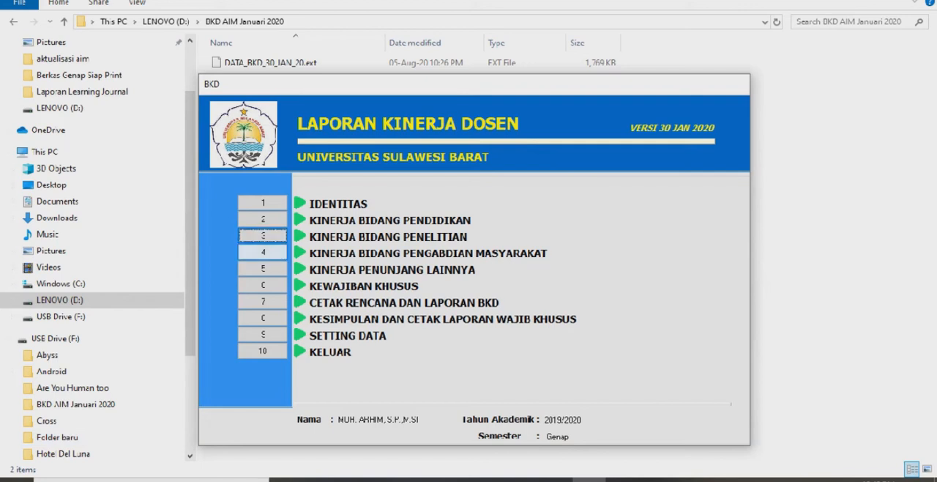
left_click(263, 252)
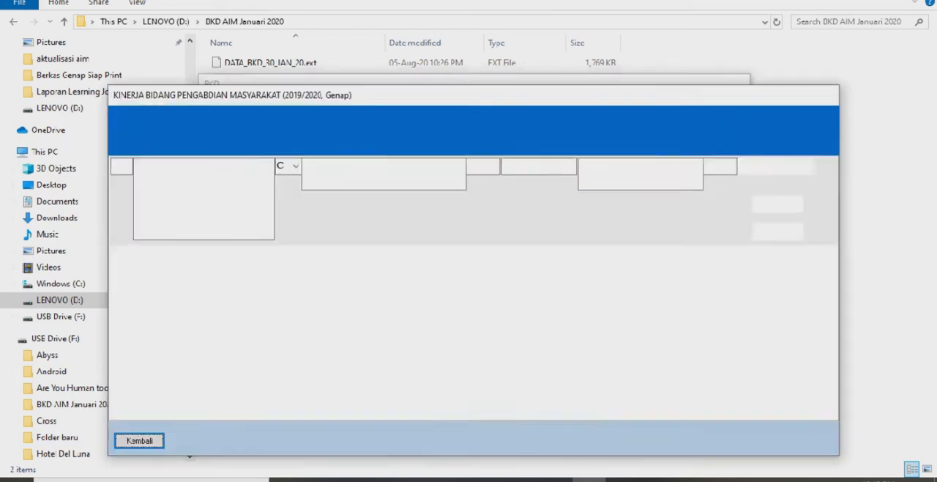
left_click(230, 189)
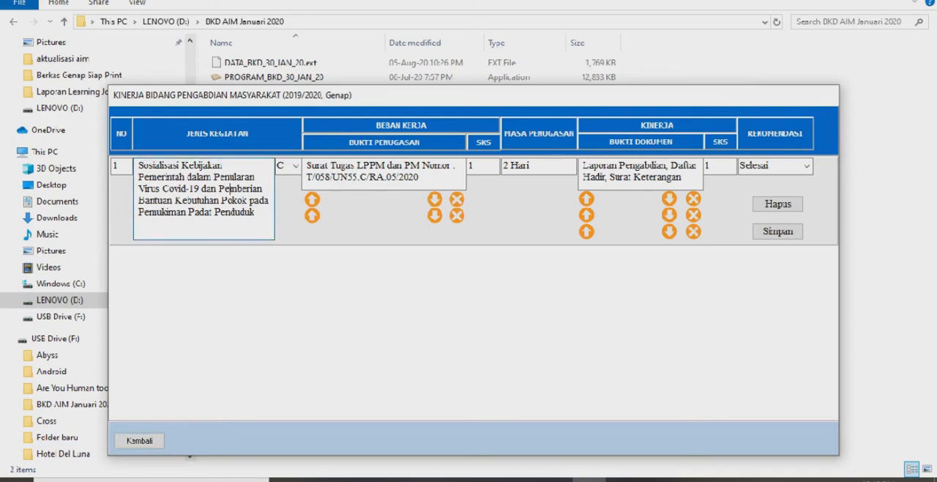
left_click(154, 165)
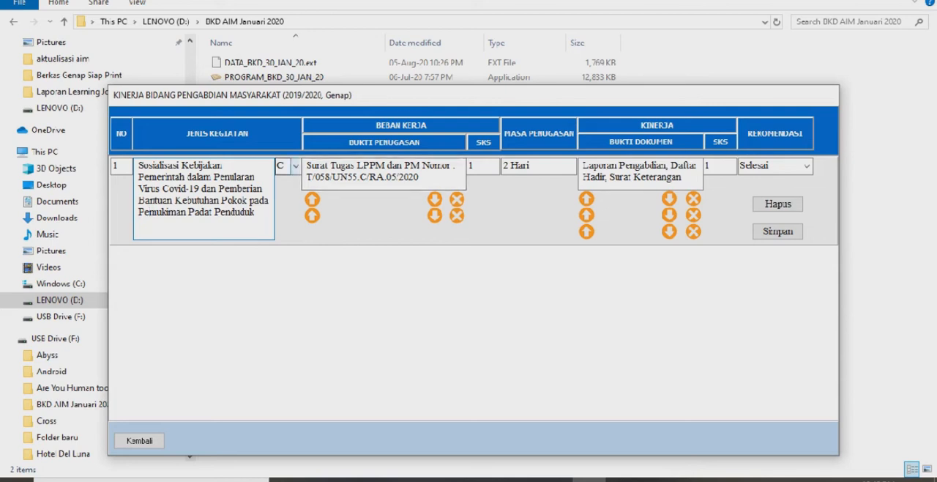
left_click(295, 166)
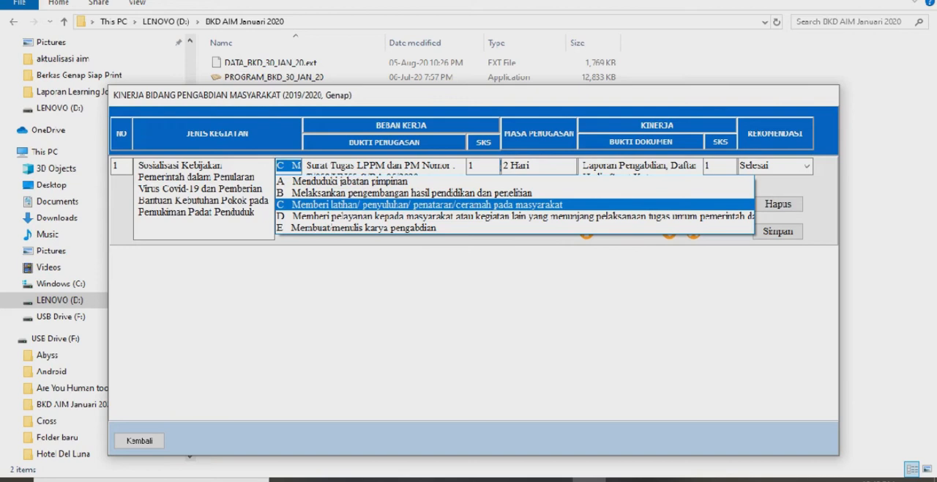
left_click(427, 205)
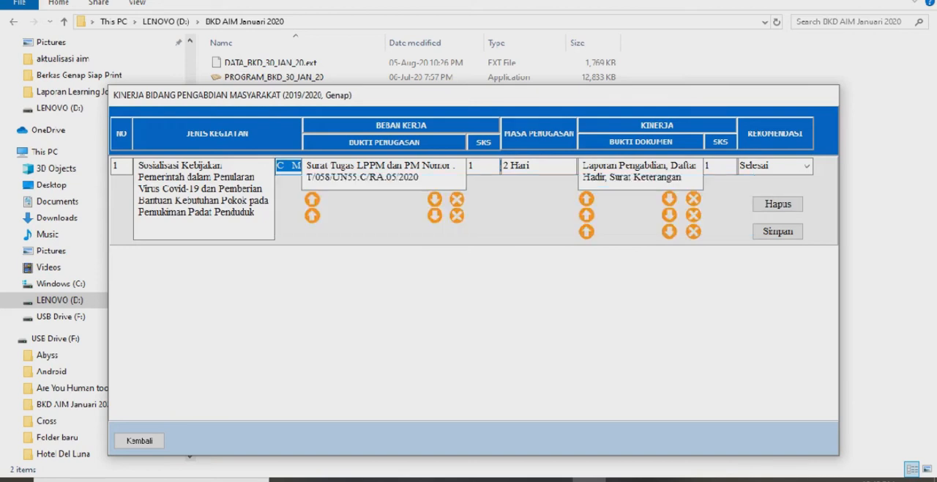
Upload the file Surat Tugas Pengabdian Genap as the first Bukti Penugasan attachment of community service activity 1
left_click(347, 178)
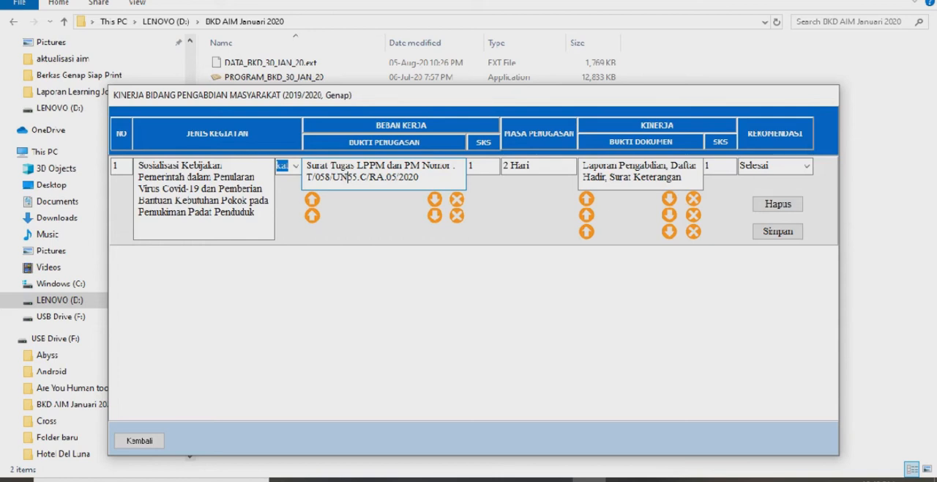
left_click(471, 165)
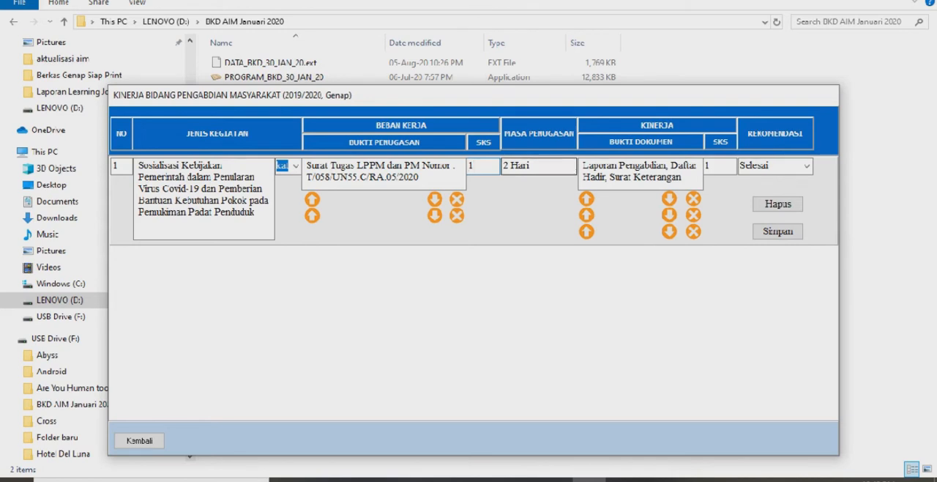
left_click(529, 166)
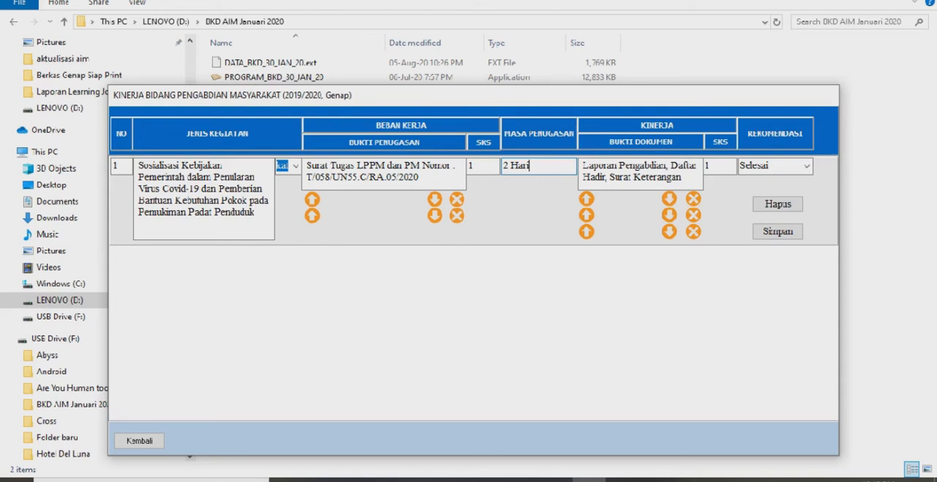
left_click(603, 165)
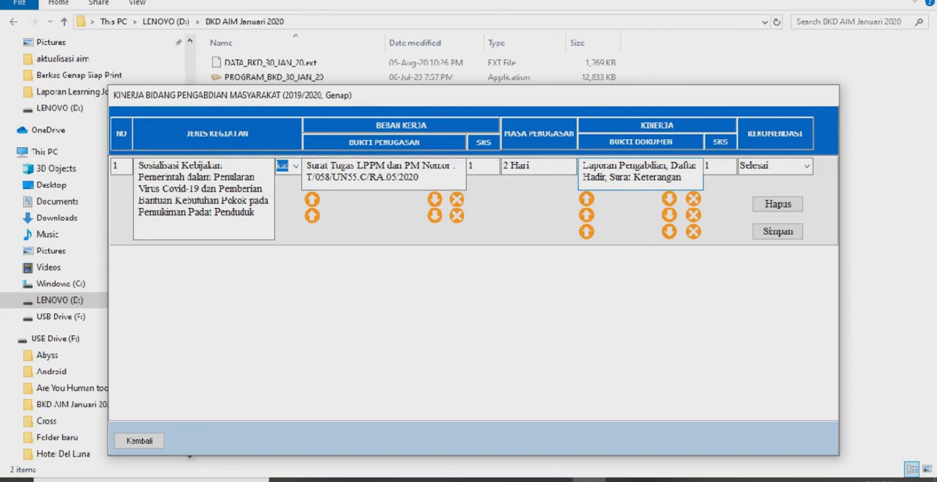
left_click(312, 200)
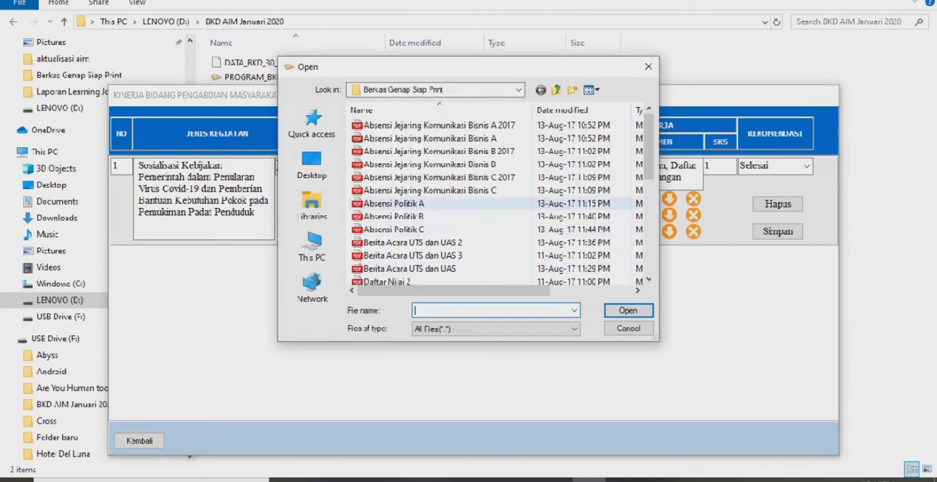
scroll(498, 204, "down", 6)
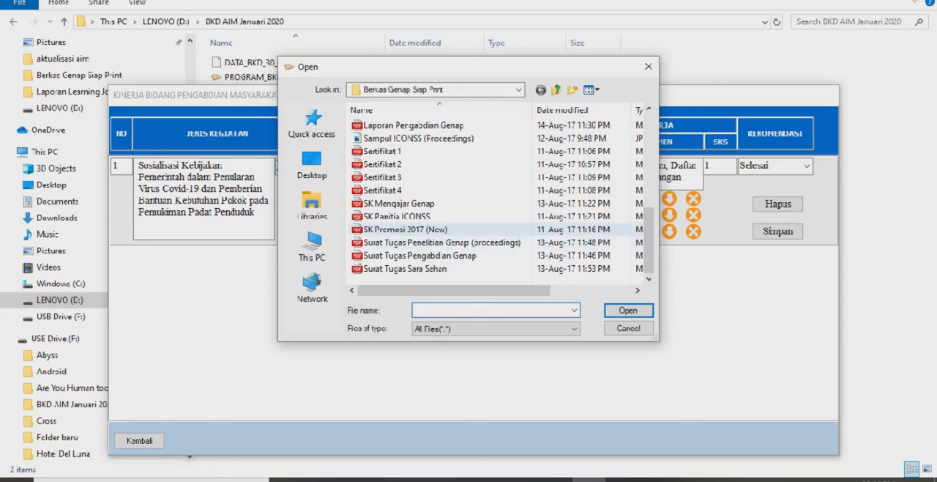
left_click(469, 255)
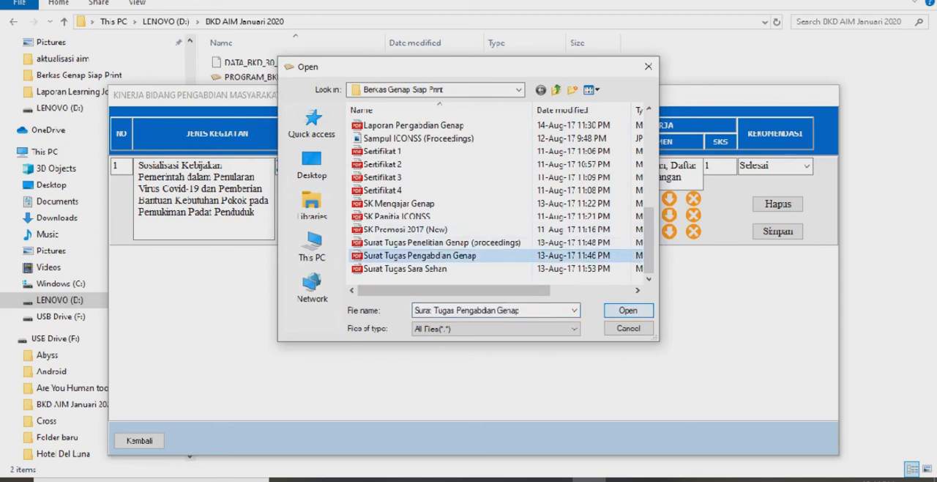
left_click(628, 310)
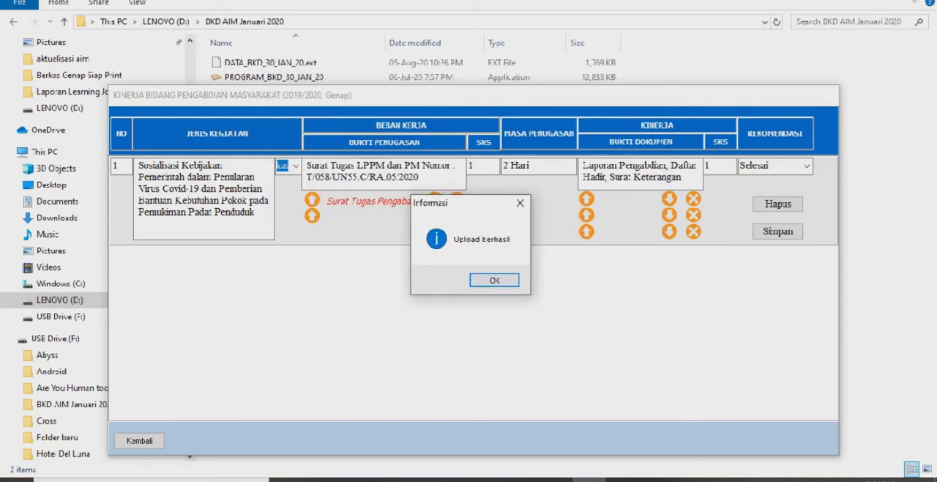
key("Return")
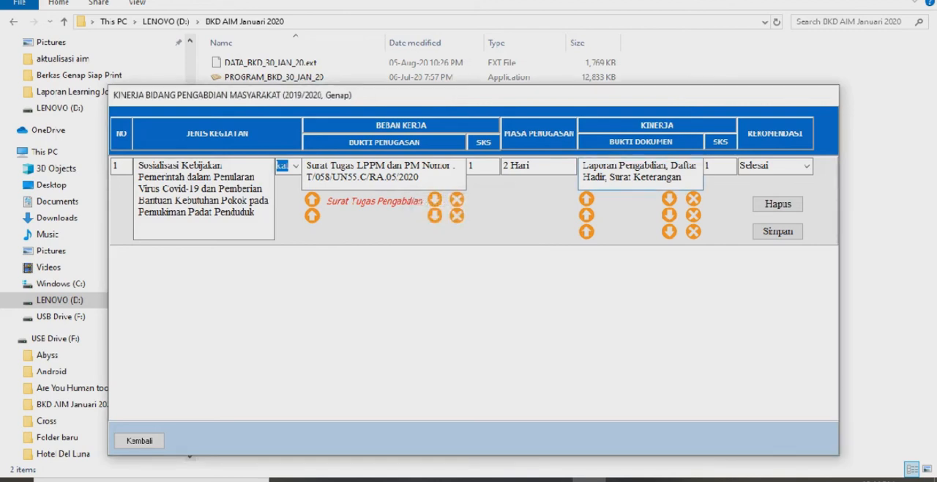
Upload the file Laporan Pengabdian Genap as the first Bukti Dokumen attachment of community service activity 1
left_click(586, 199)
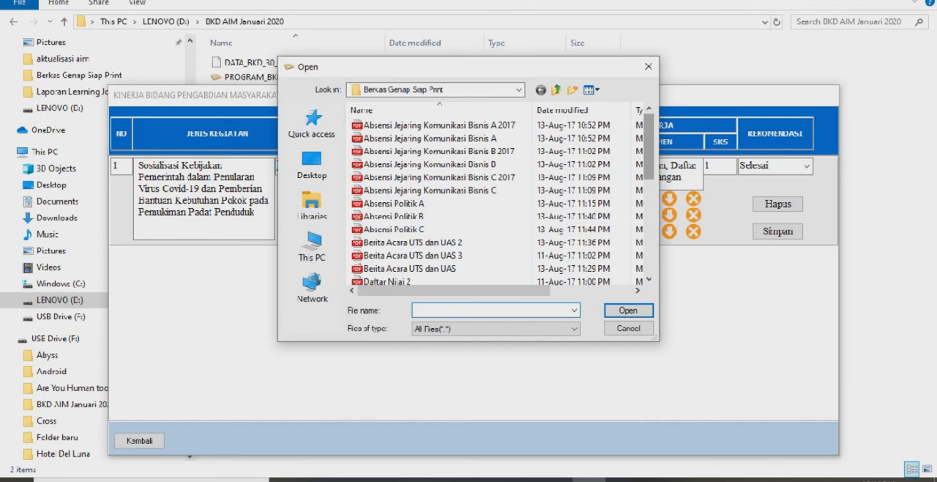
scroll(498, 202, "down", 7)
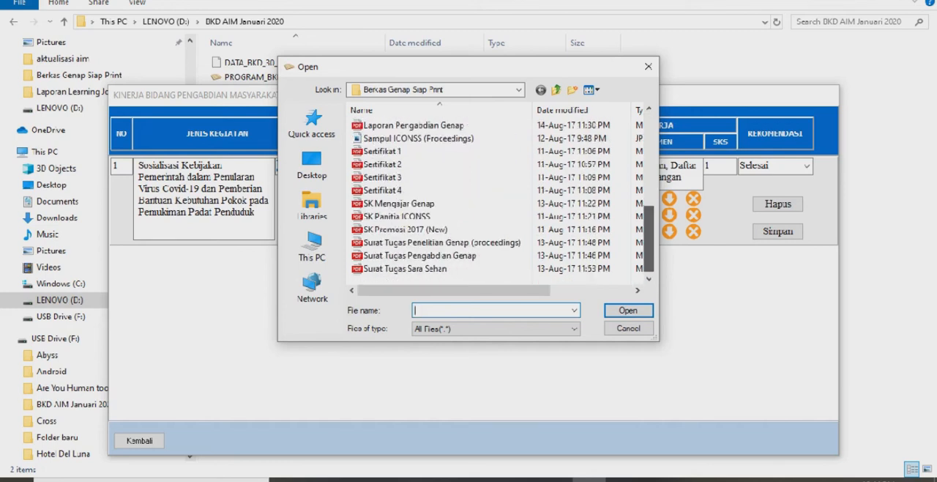
scroll(498, 201, "up", 2)
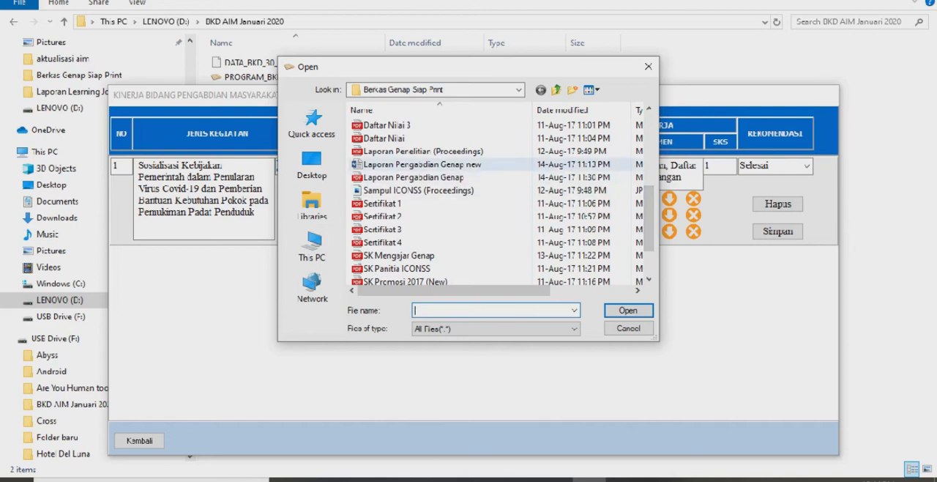
left_click(414, 178)
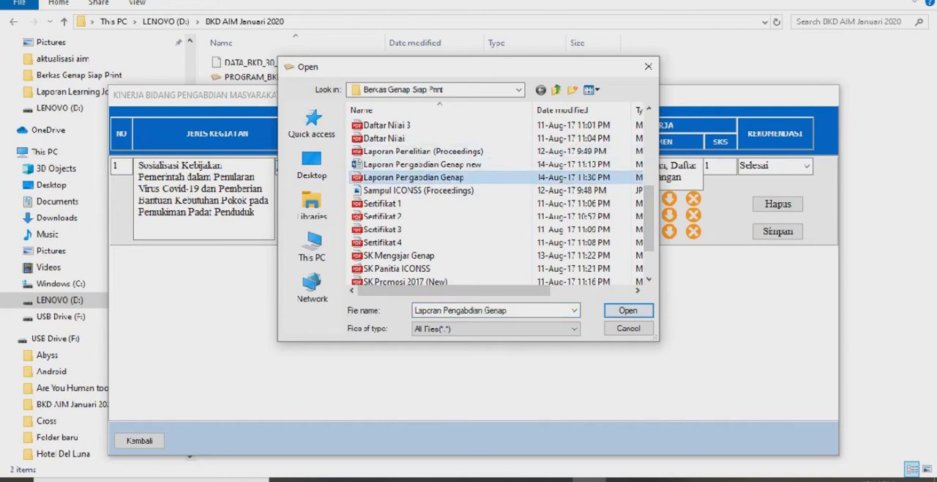
left_click(628, 310)
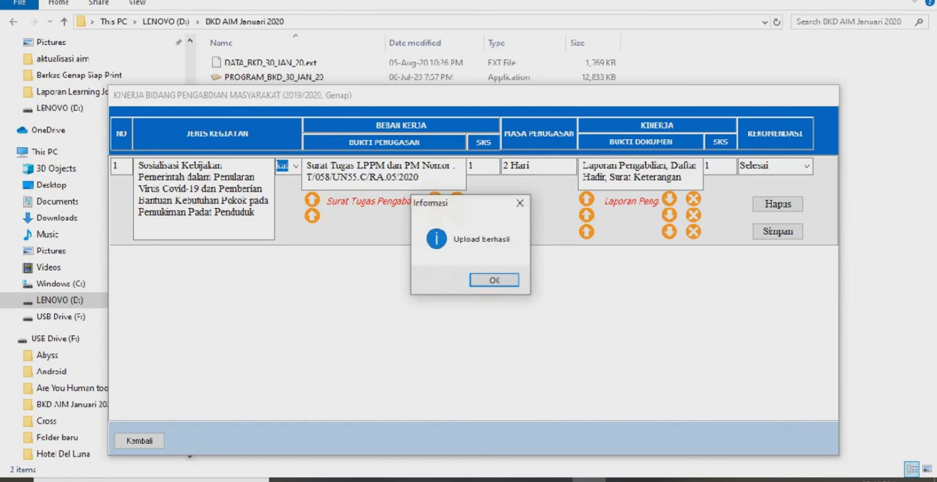
key("Return")
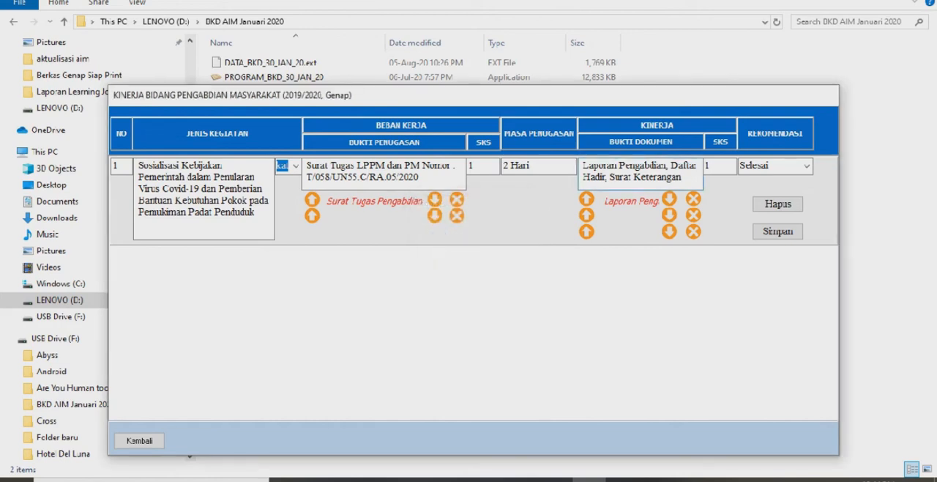
Save community service activity 1 and return to the main menu
key("Return")
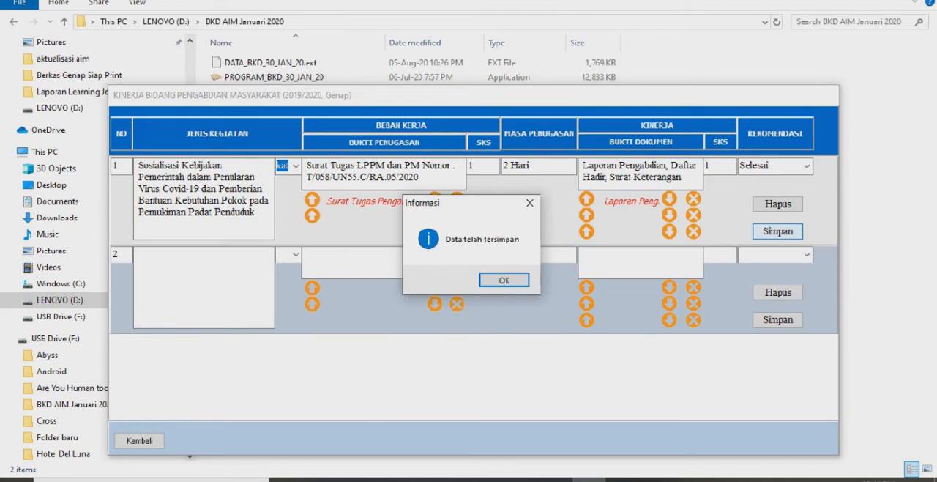
key("Return")
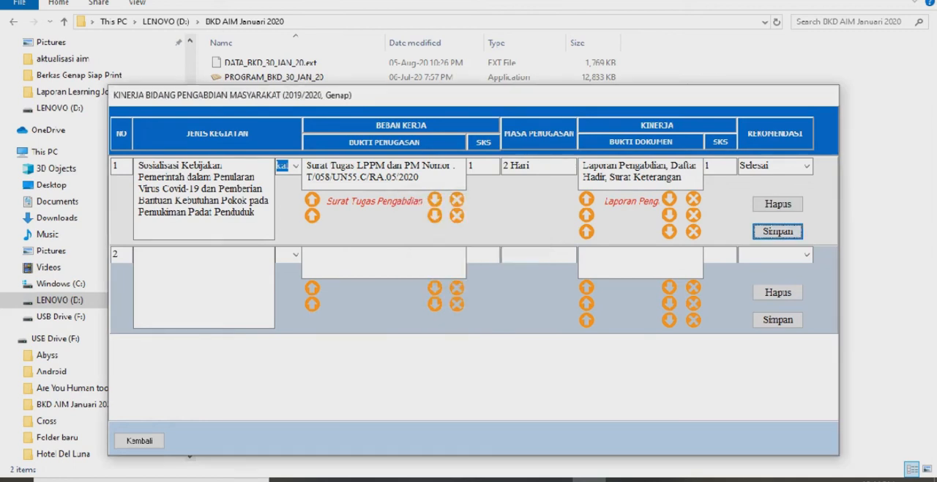
left_click(139, 440)
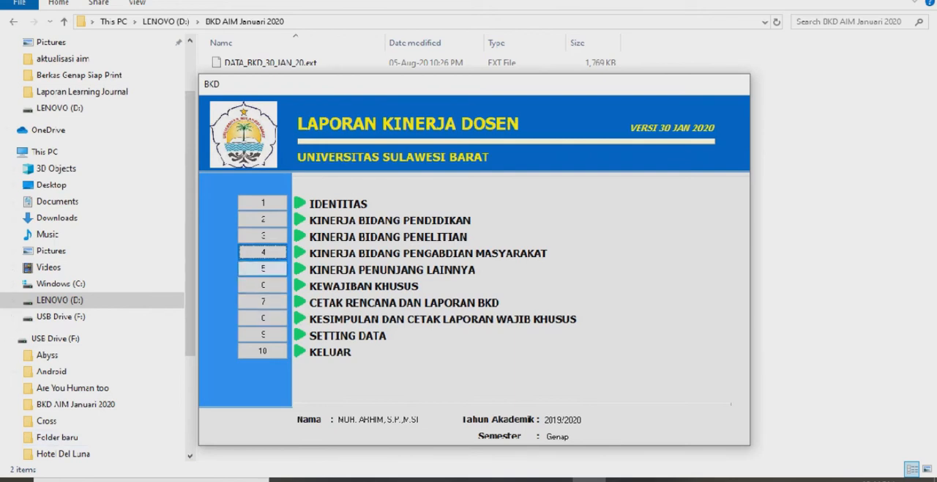
Open Kinerja Penunjang Lainnya and choose category F, Berperan serta aktif dalam pertemuan ilmiah, for activity 1
left_click(263, 268)
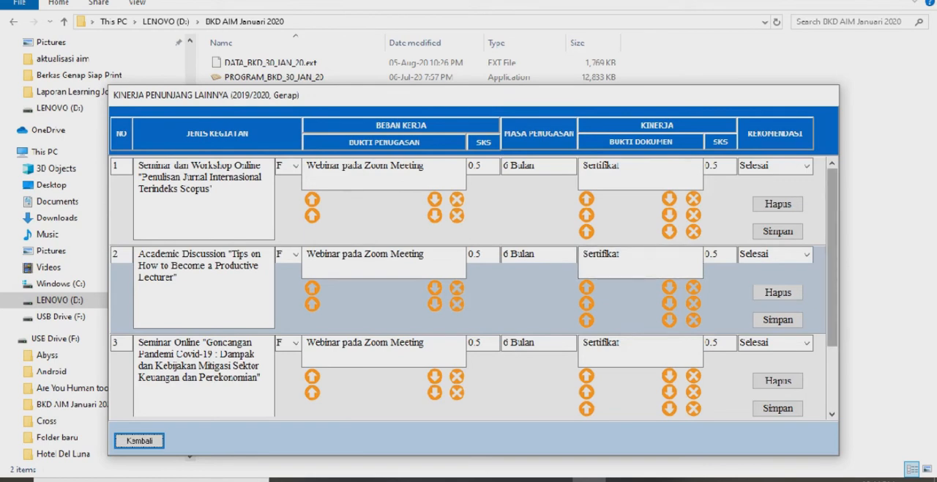
scroll(473, 287, "down", 2)
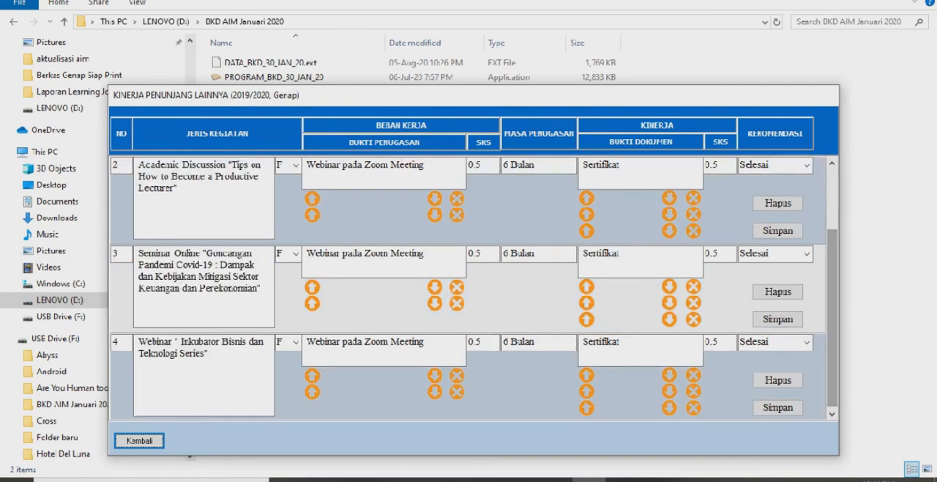
scroll(473, 288, "up", 2)
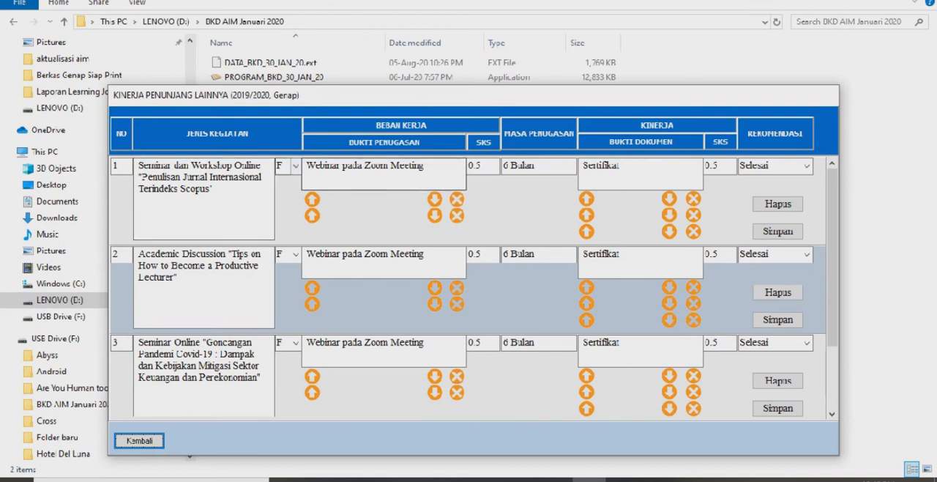
left_click(295, 167)
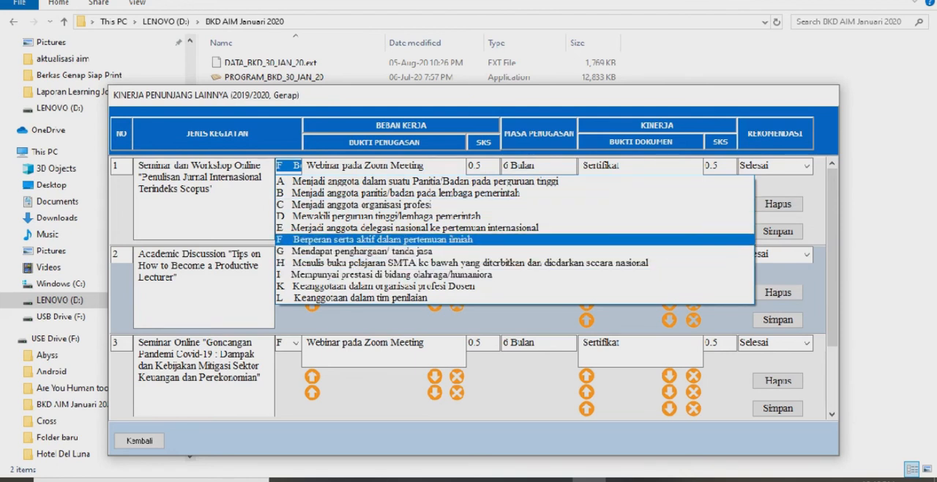
left_click(382, 239)
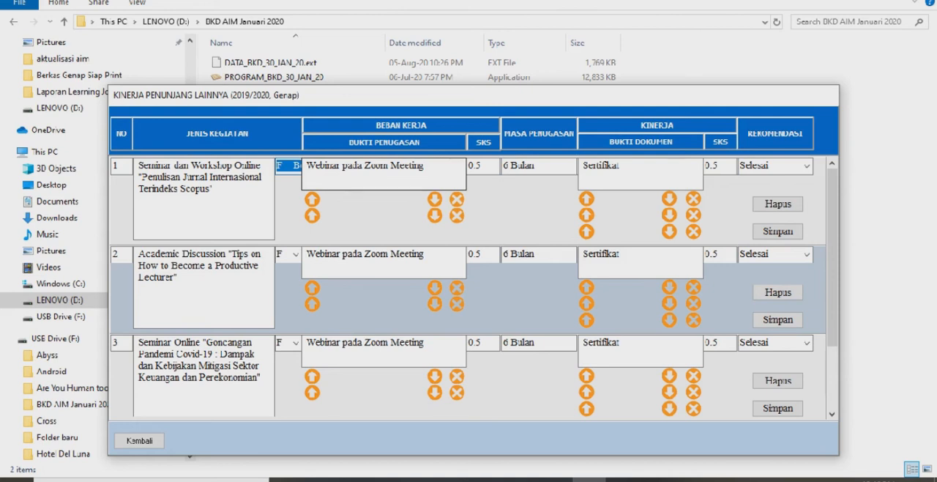
Choose Selesai as the Rekomendasi for supporting activity 1 and save the entry
left_click(488, 166)
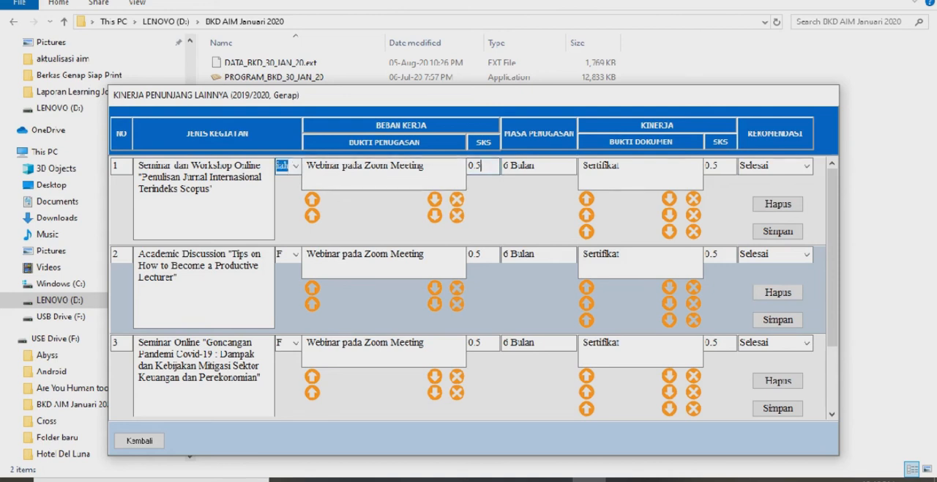
left_click(552, 166)
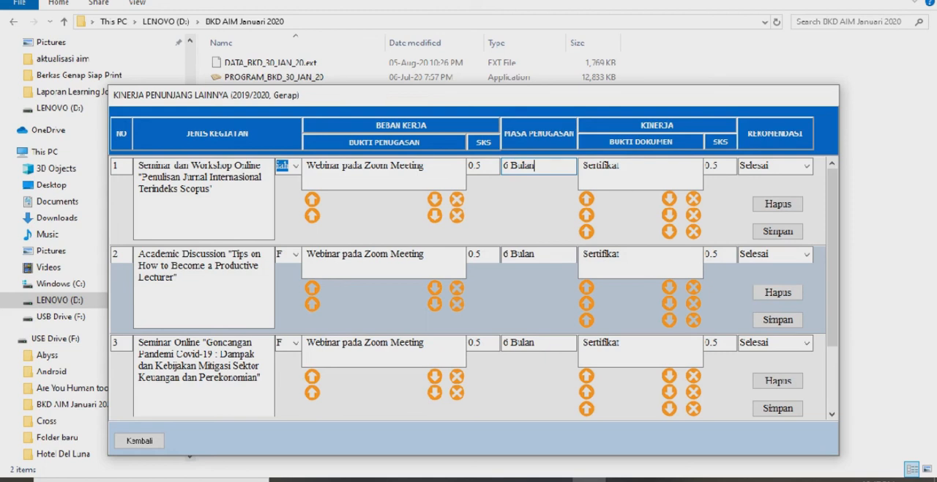
left_click(624, 166)
left_click(719, 166)
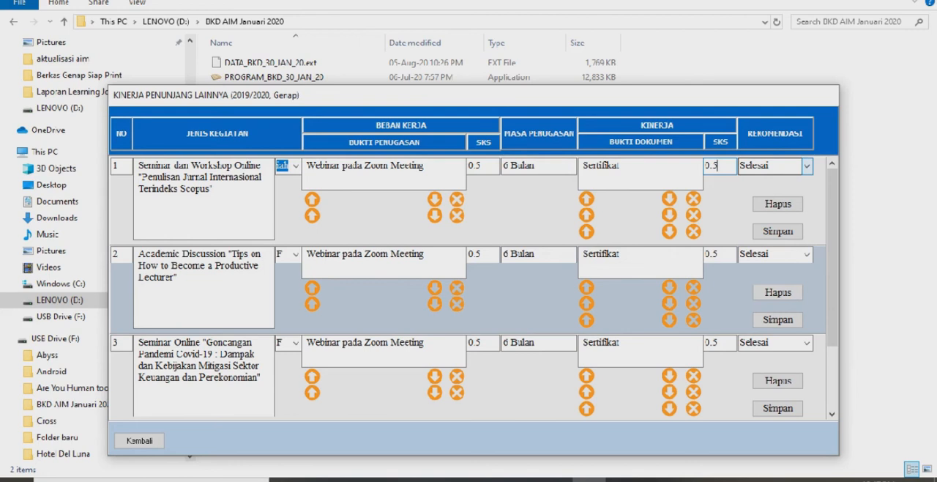
left_click(806, 166)
left_click(774, 180)
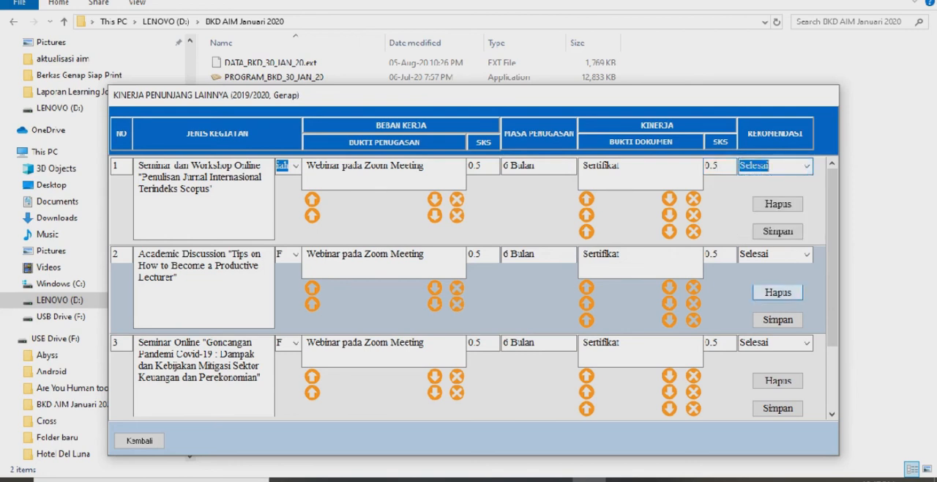
left_click(778, 230)
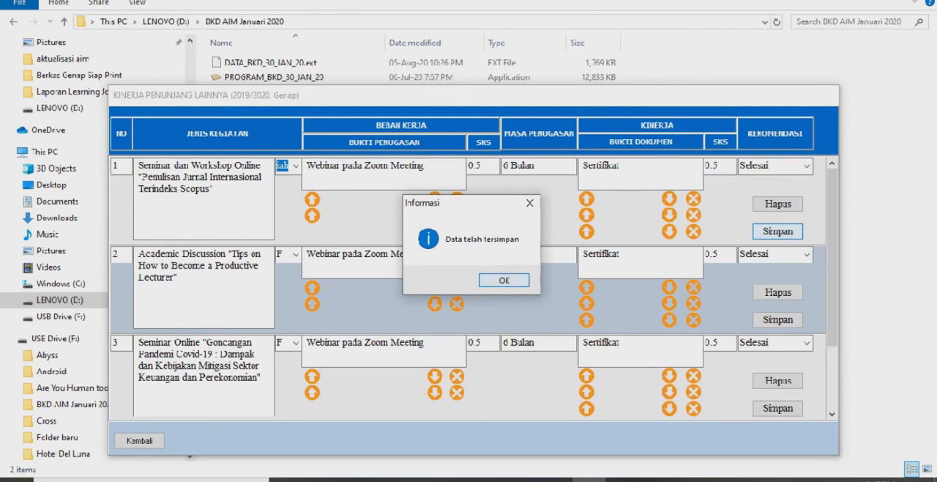
key("Return")
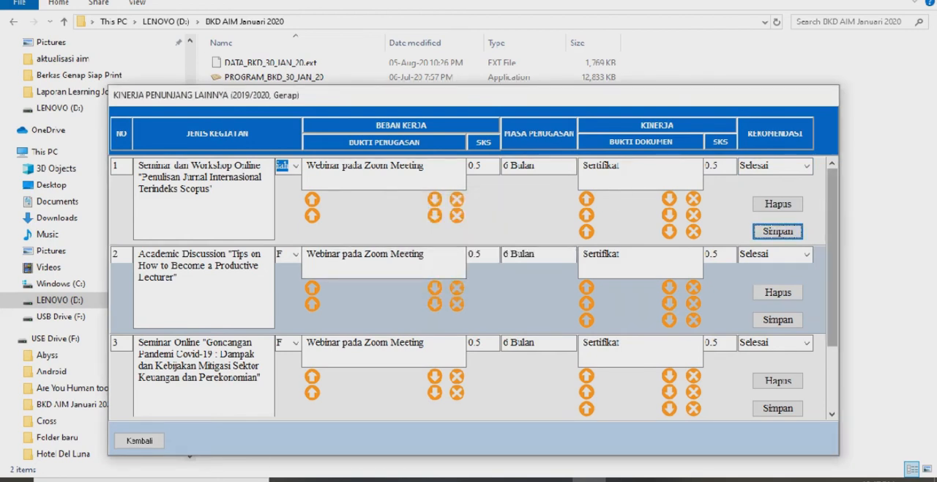
Leave the supporting activities form and open Cetak Rencana dan Laporan BKD
scroll(469, 289, "down", 1)
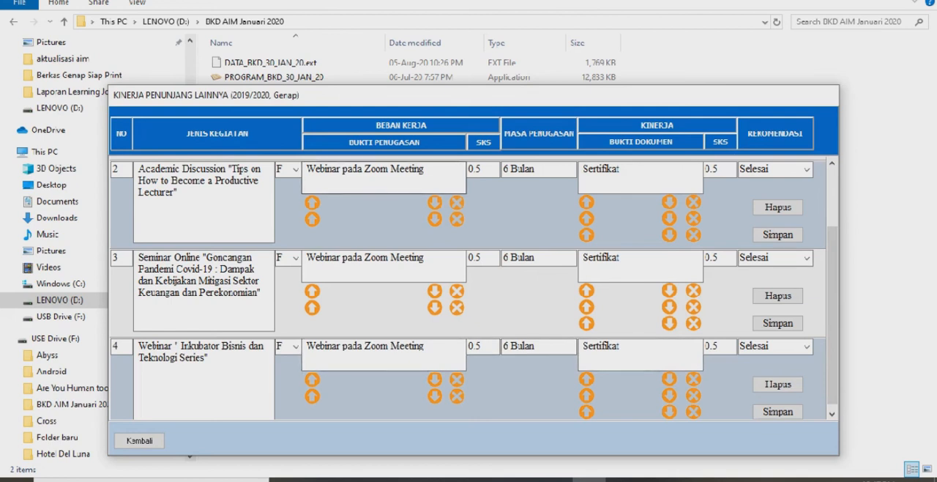
left_click_drag(832, 269, 832, 211)
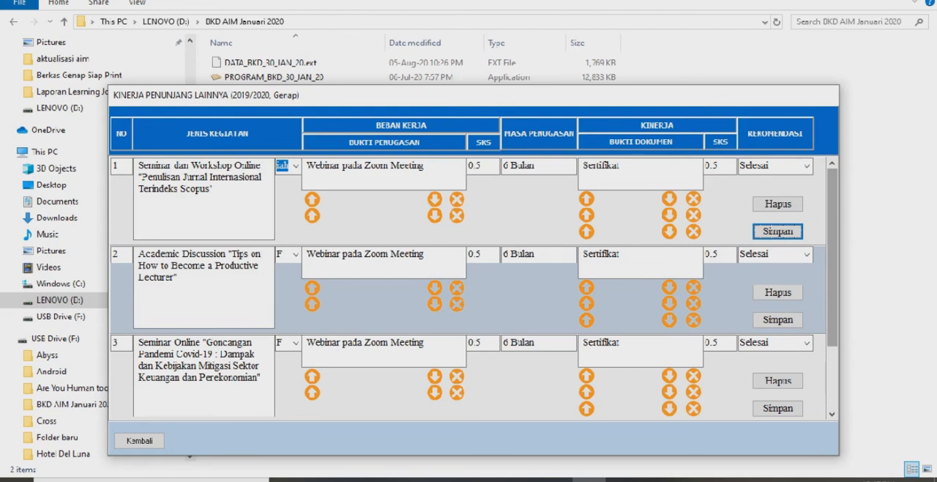
left_click_drag(832, 249, 833, 311)
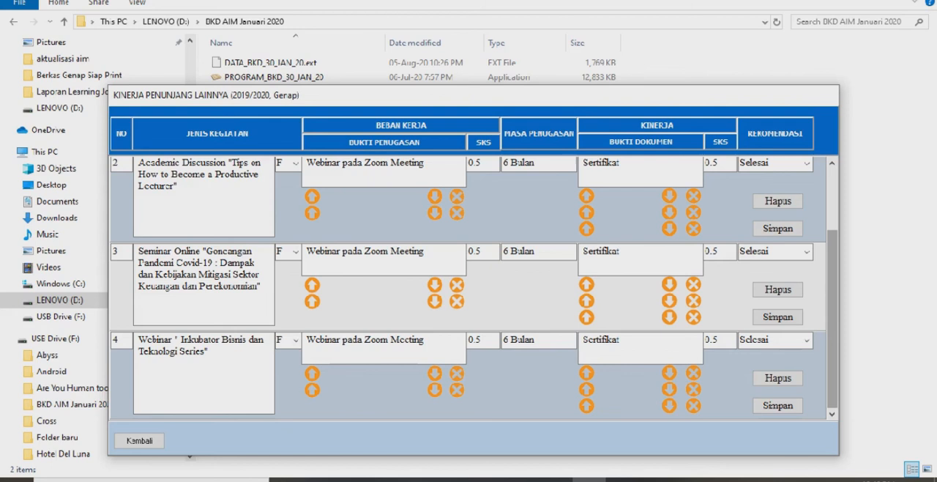
mouse_move(832, 315)
left_mouse_down()
mouse_move(832, 251)
mouse_move(832, 314)
left_mouse_up()
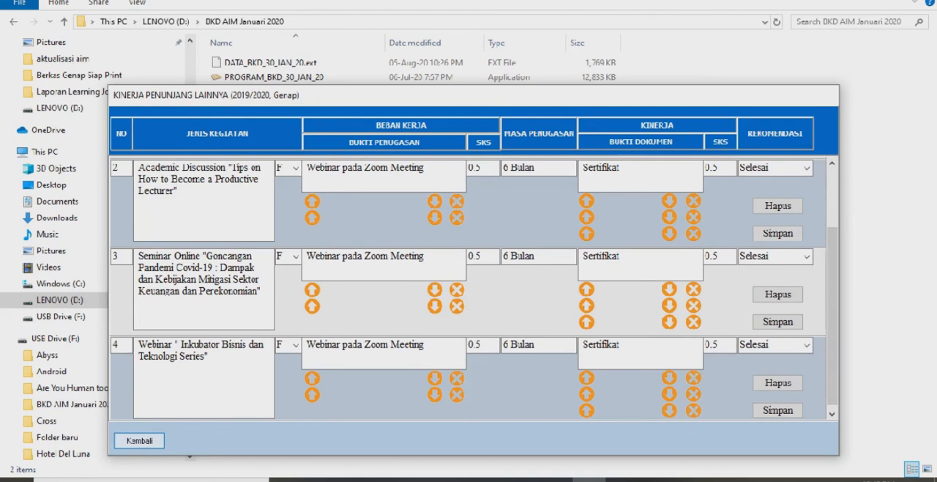
left_click(139, 440)
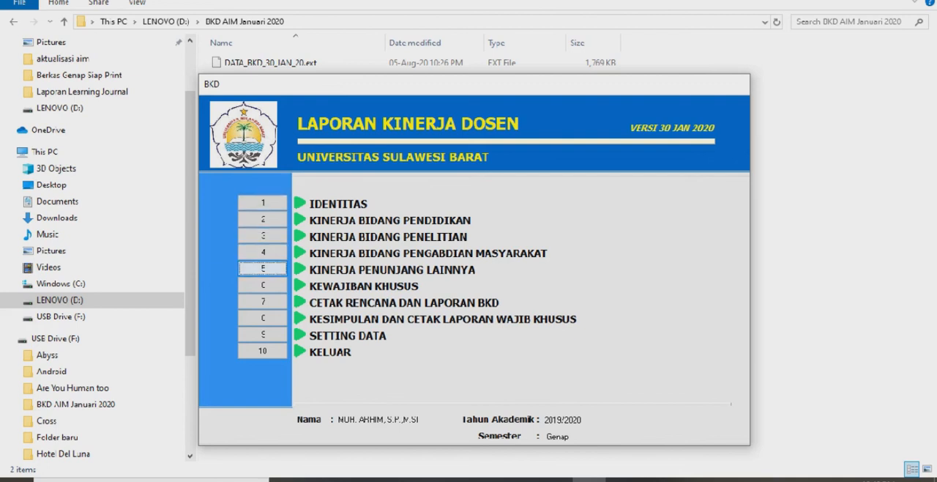
left_click(262, 301)
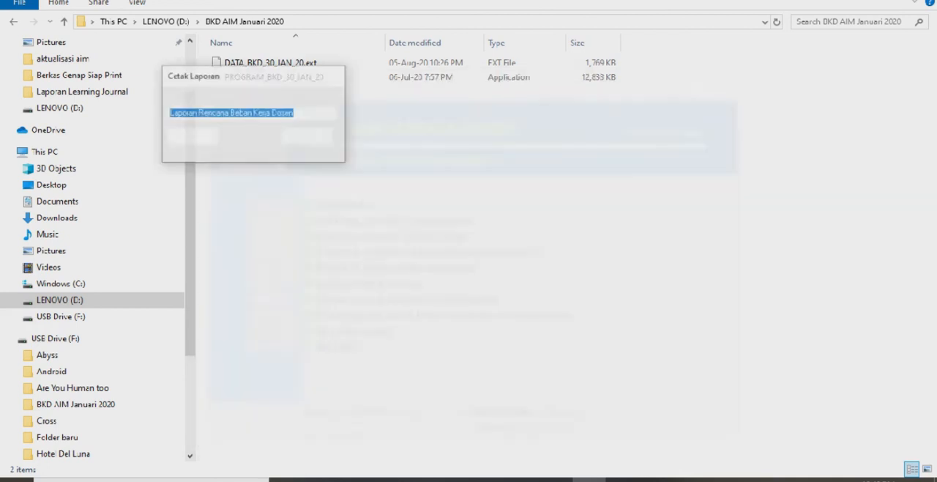
Generate the Laporan Rencana Beban Kerja Dosen print preview and review its pages
left_click(332, 113)
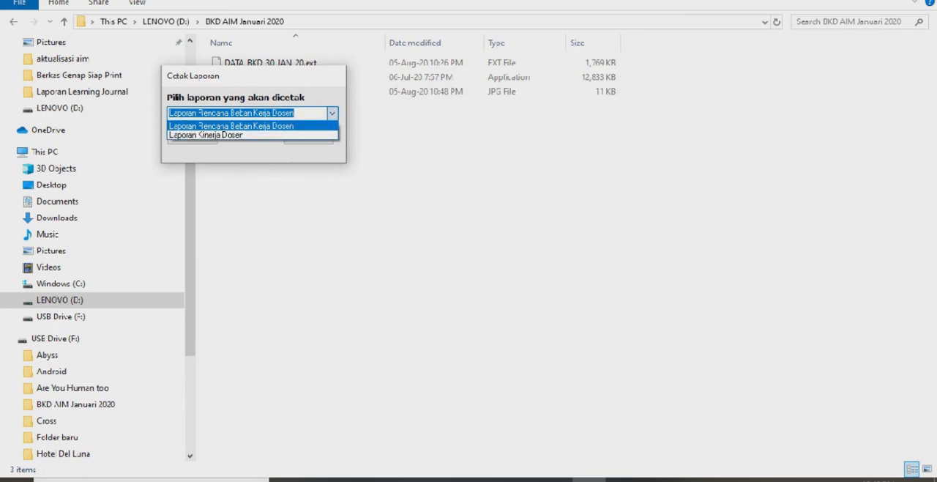
left_click(249, 125)
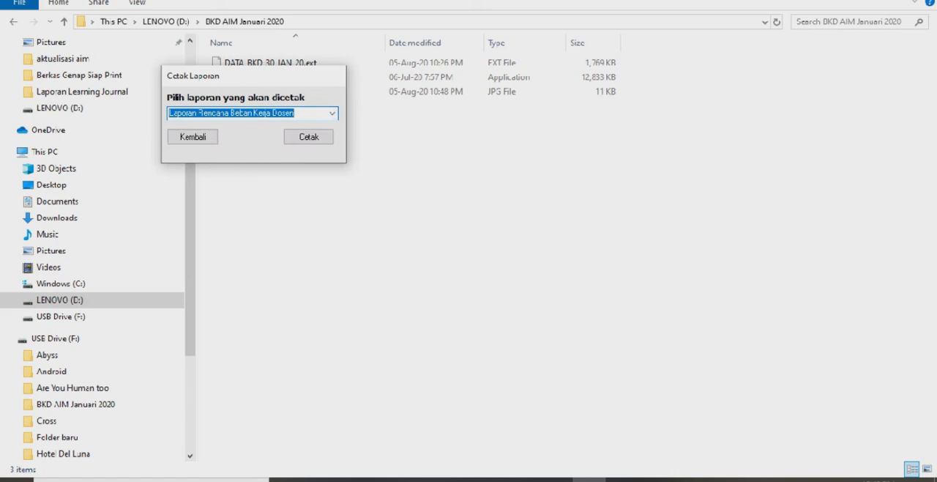
left_click(308, 137)
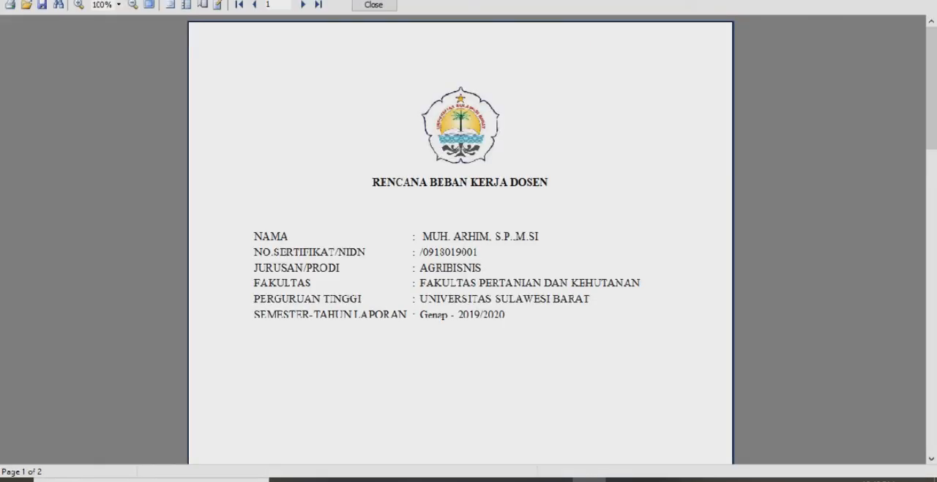
scroll(460, 241, "down", 15)
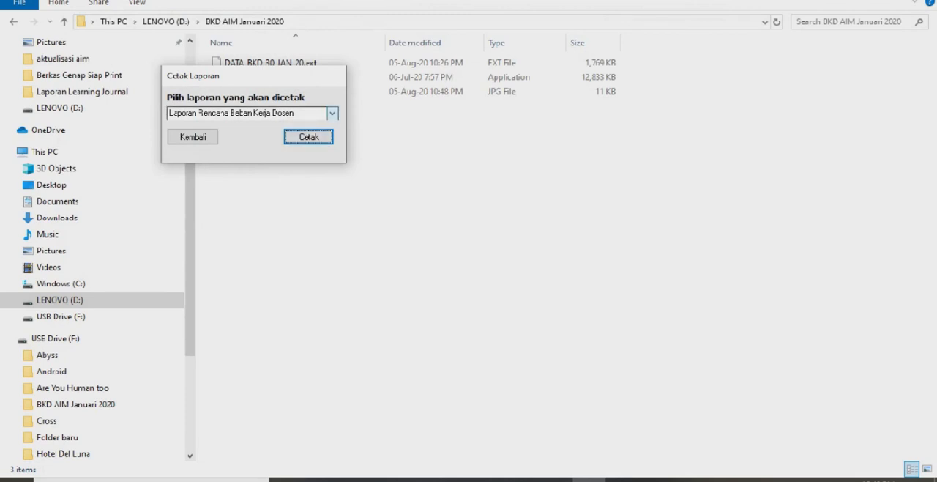
Generate and review the Laporan Kinerja Dosen print preview, then return to the main menu
left_click(332, 113)
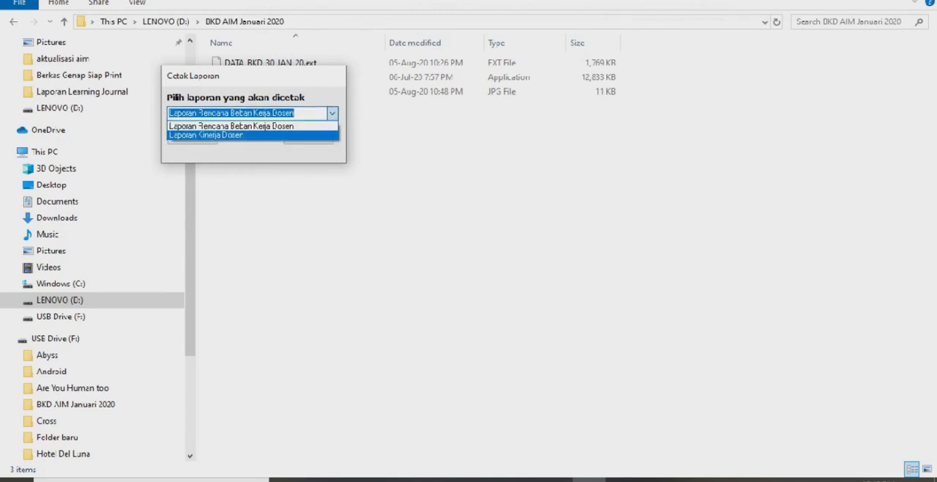
left_click(252, 136)
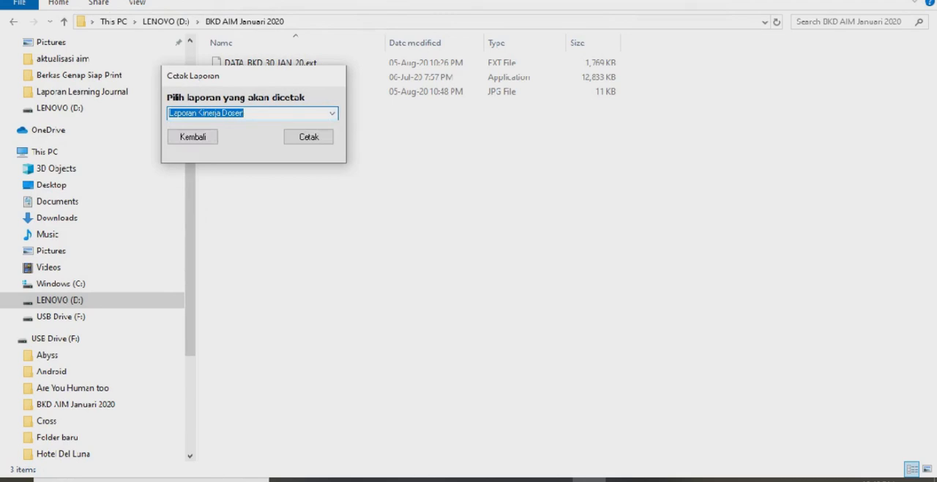
left_click(308, 136)
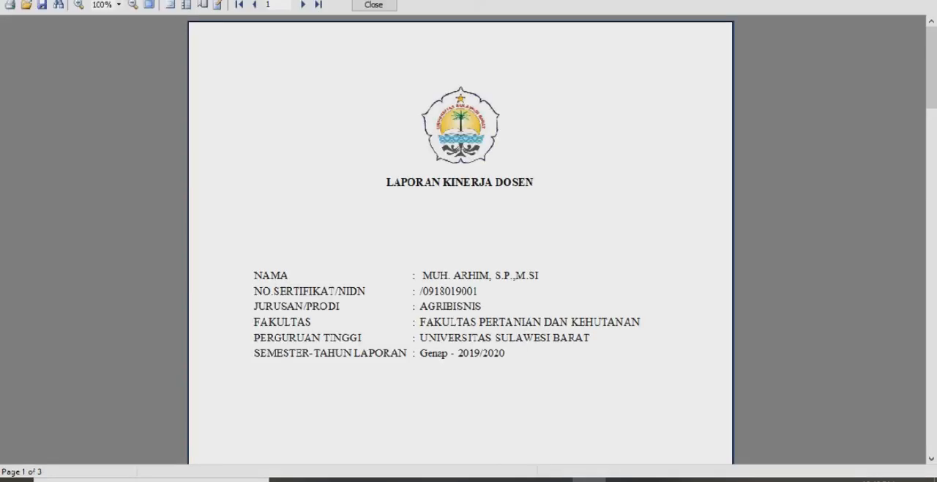
mouse_move(931, 67)
left_mouse_down()
mouse_move(931, 382)
mouse_move(931, 67)
left_mouse_up()
left_click(373, 6)
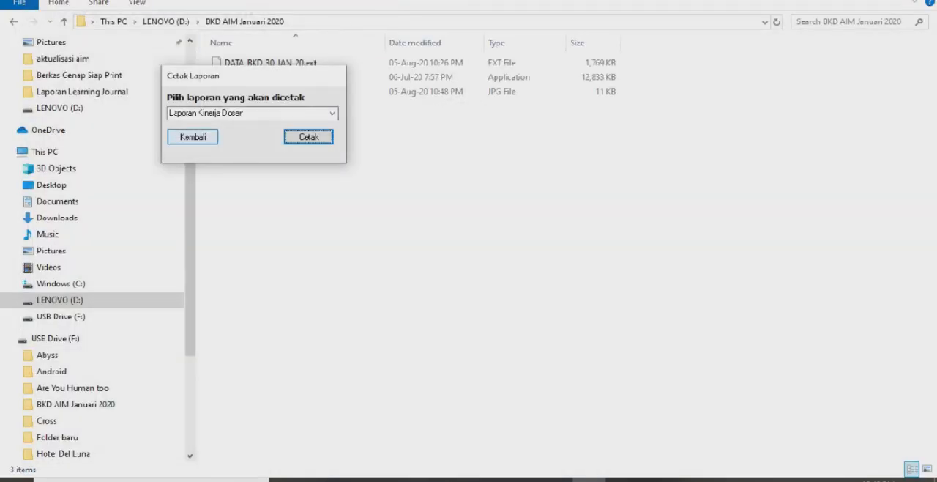
left_click(192, 136)
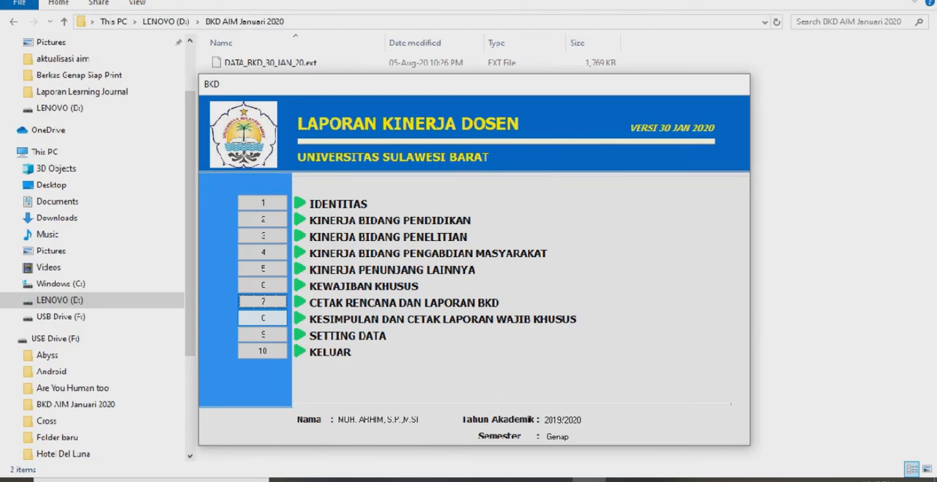
Generate Kesimpulan Kinerja Dosen from Kesimpulan dan Cetak Laporan Wajib Khusus, acknowledge the save notice and return to the main menu
left_click(263, 318)
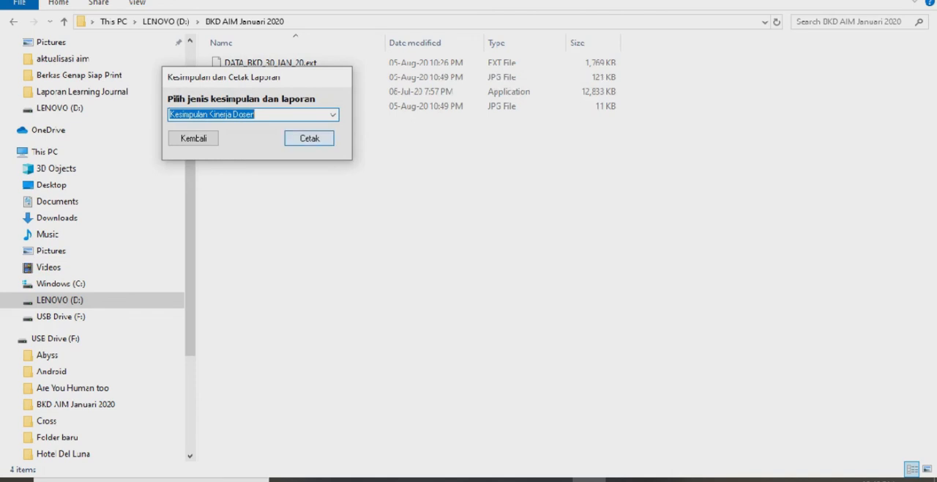
left_click(309, 137)
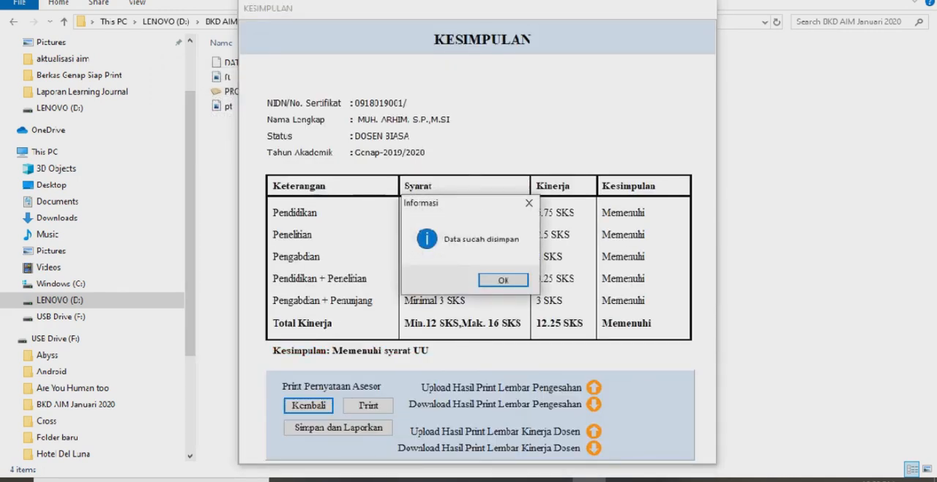
left_click(503, 279)
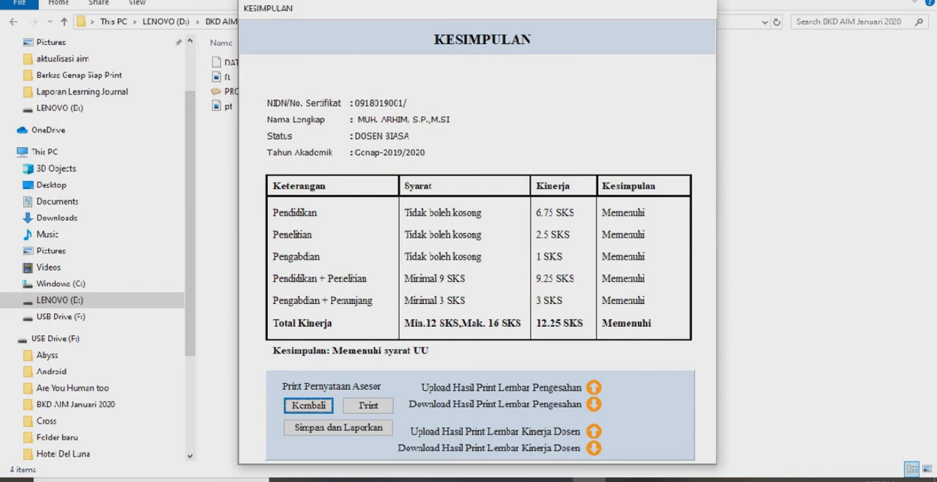
key("Return")
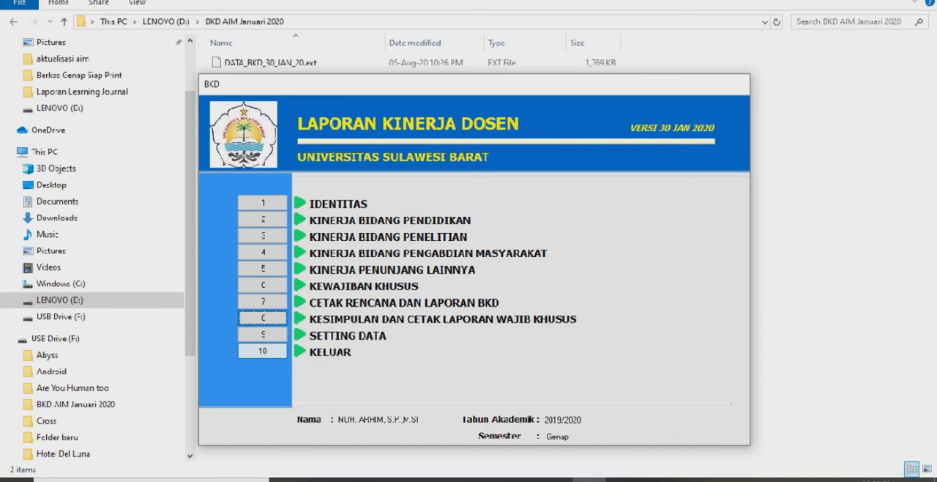
Exit the BKD program and select the PROGRAM_BKD_30_JAN_20 application in the BKD AIM Januari 2020 folder
left_click(263, 351)
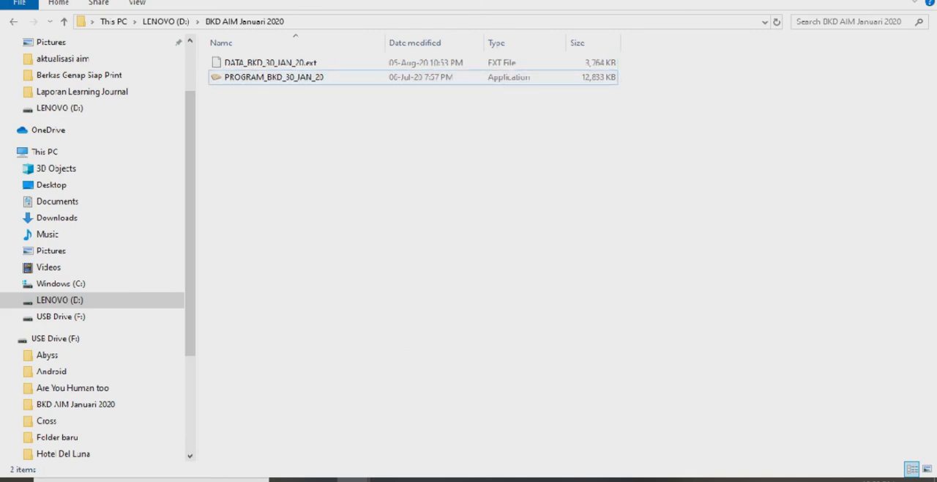
left_click(274, 77)
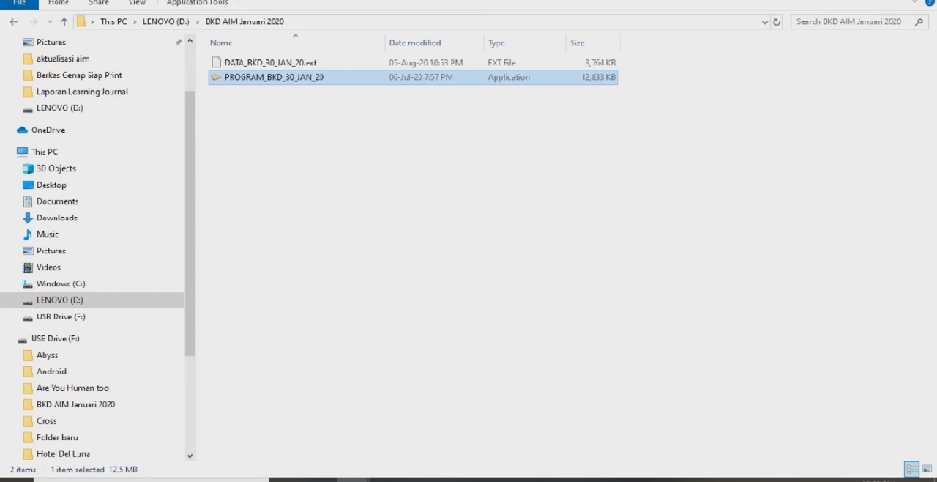